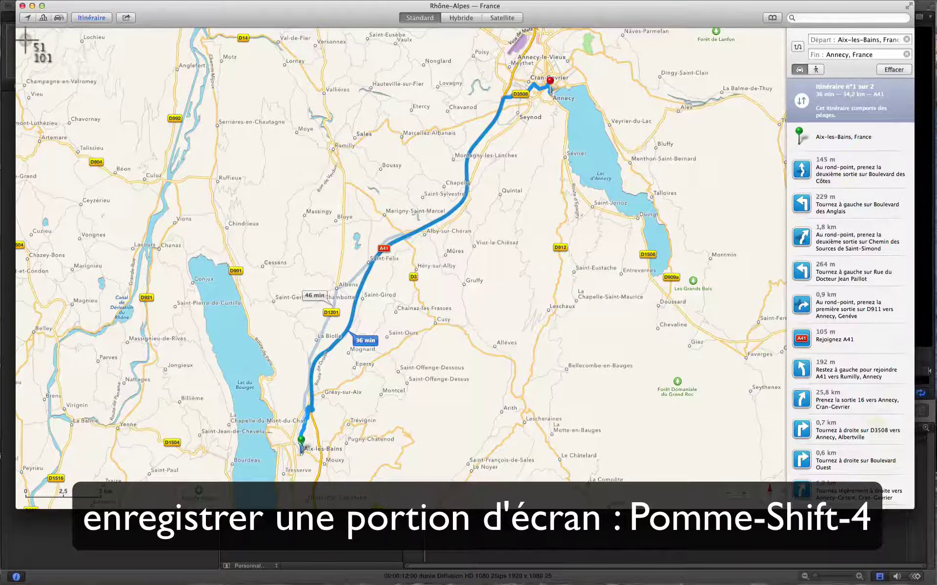
Capture the map area showing the Aix-les-Bains to Annecy route, and capture the same area again with the route cleared.
{"action": "left_click_drag", "start_coordinate": [18, 29], "coordinate": [785, 511]}
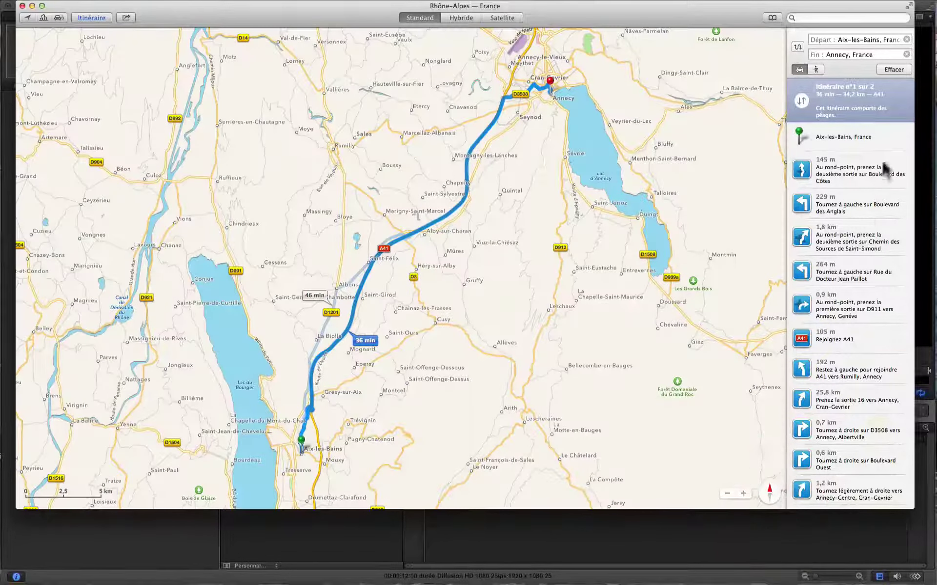
{"action": "left_click", "coordinate": [889, 70]}
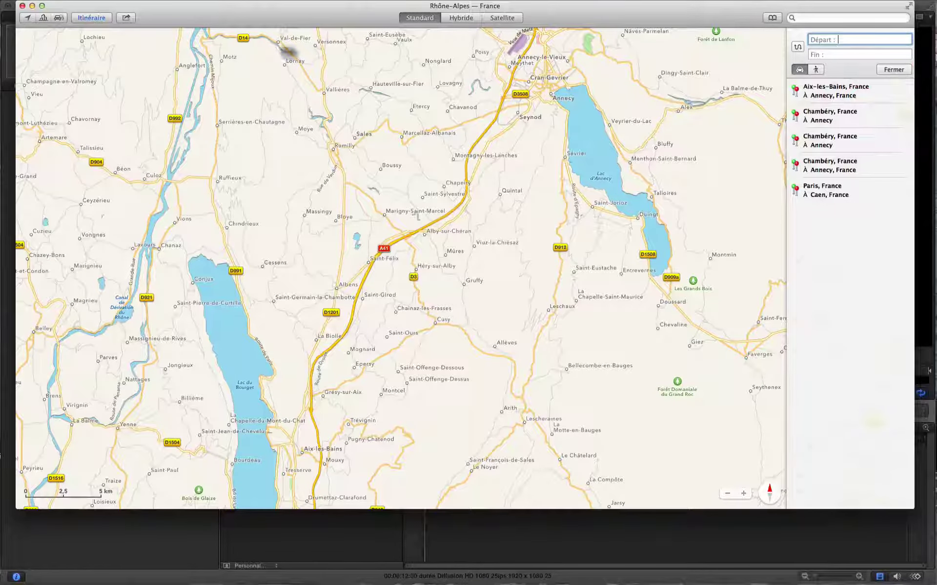
{"action": "key", "text": "super+shift+4"}
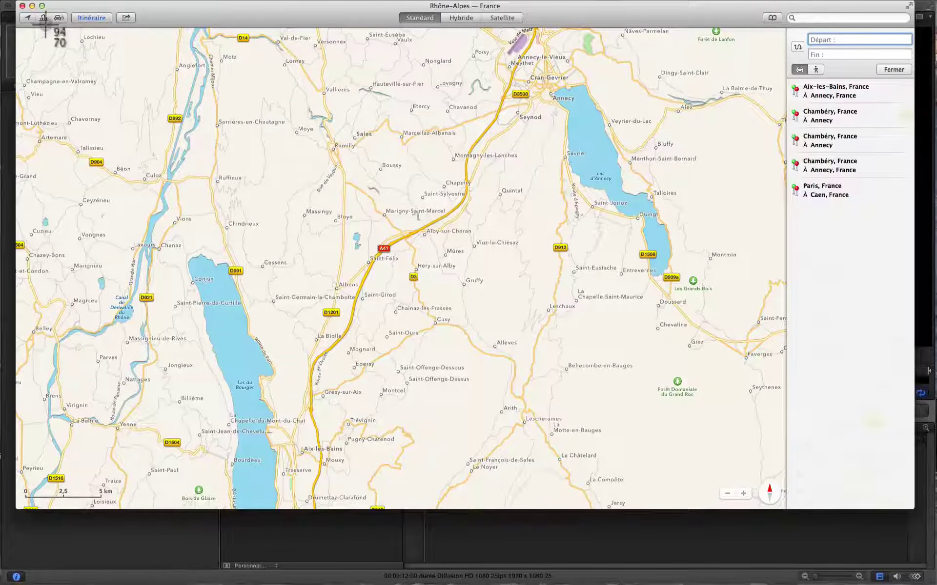
{"action": "left_click_drag", "start_coordinate": [18, 30], "coordinate": [786, 510]}
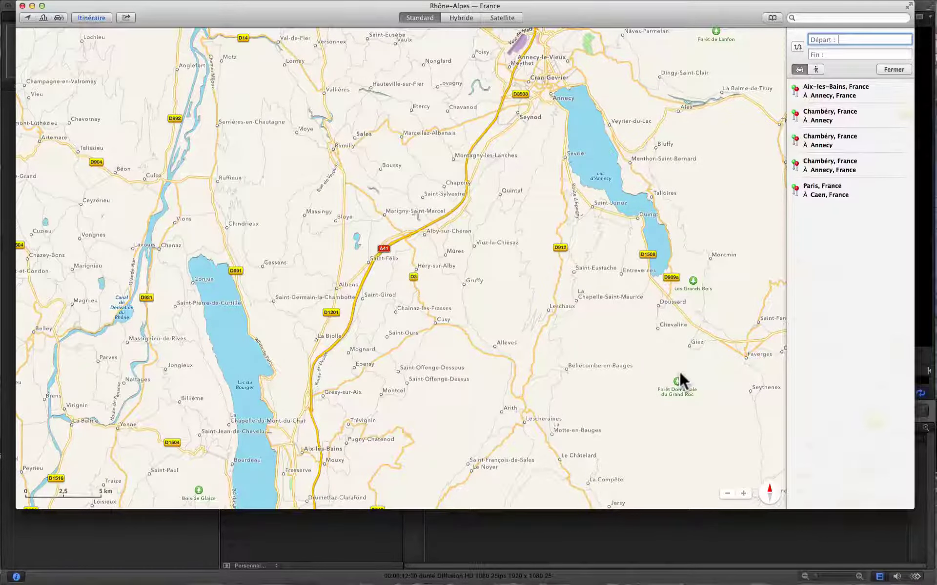
Switch to Motion and import the two desktop screenshots ending in 15.35.33.png and 15.35.52.png.
{"action": "key", "text": "super+Tab"}
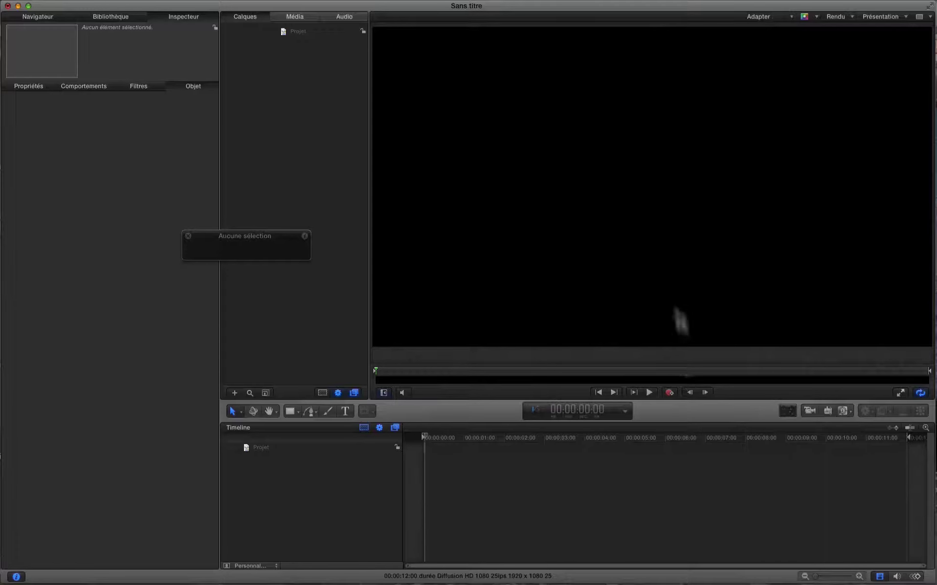
{"action": "key", "text": "super+i"}
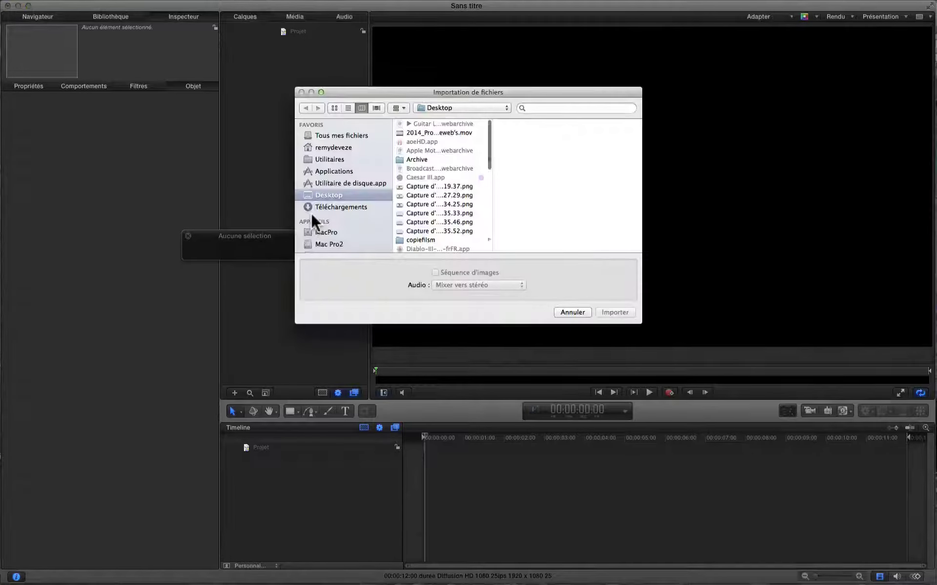
{"action": "left_click", "coordinate": [418, 214]}
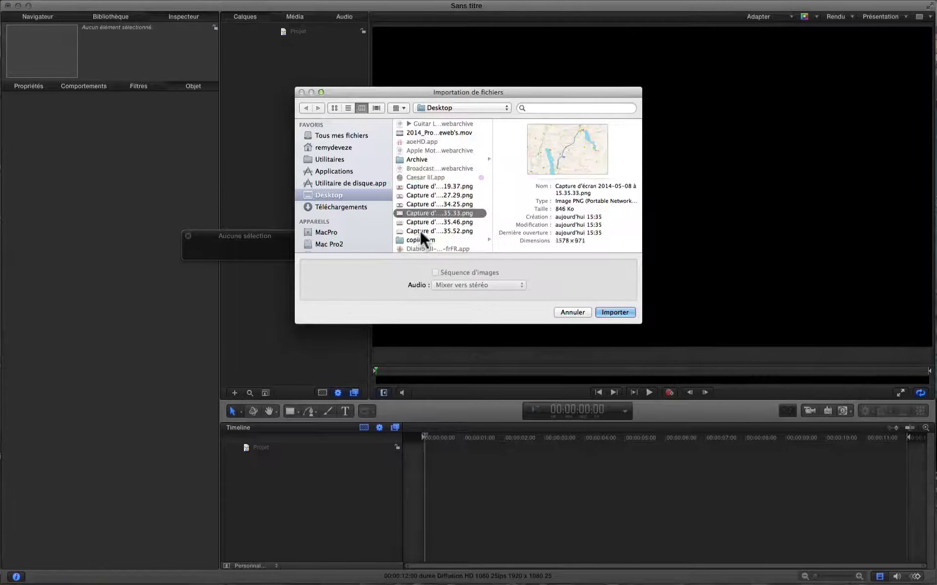
{"action": "left_click", "coordinate": [420, 230], "text": "super"}
{"action": "left_click", "coordinate": [612, 311]}
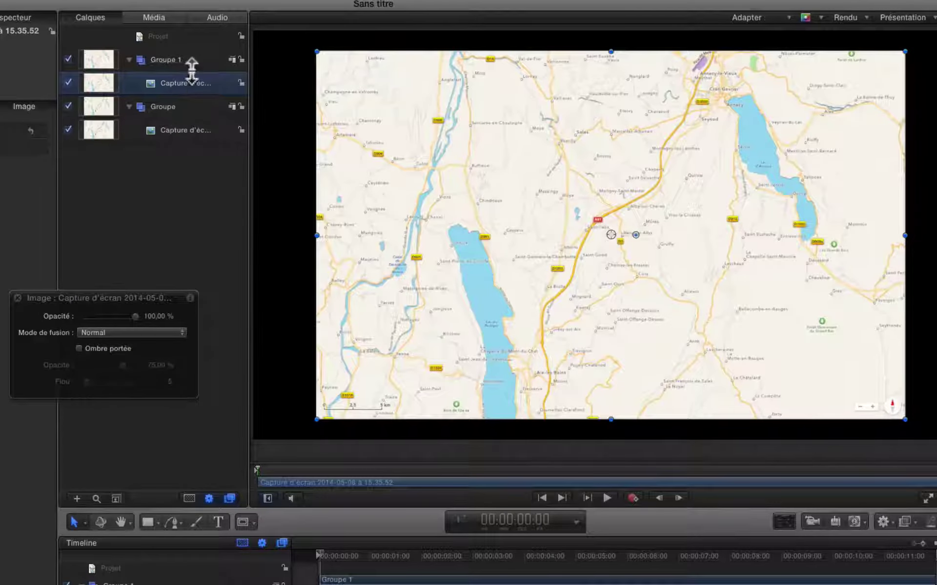
Move the plain map capture from Groupe 1 into Groupe and place the route capture above it.
{"action": "left_click_drag", "start_coordinate": [180, 83], "coordinate": [177, 115]}
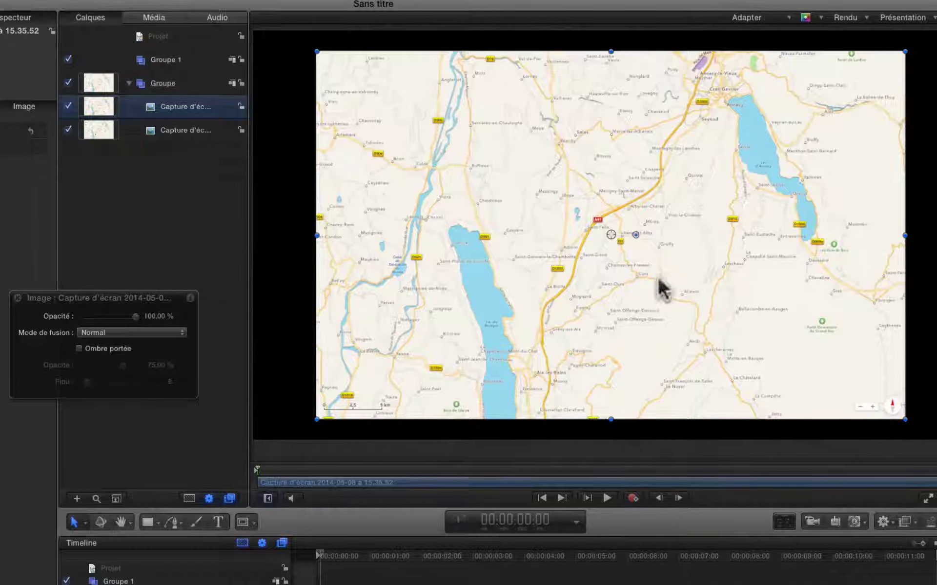
{"action": "left_click", "coordinate": [186, 130]}
{"action": "left_click_drag", "start_coordinate": [187, 127], "coordinate": [183, 98]}
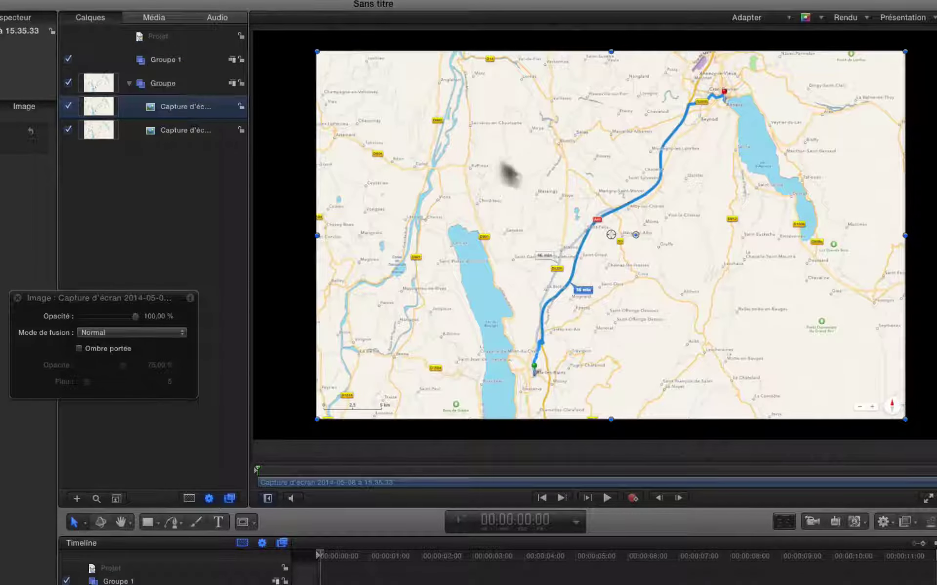
Rename the group holding both map captures as Trajet and set its scale to 120 %.
{"action": "left_click", "coordinate": [178, 84]}
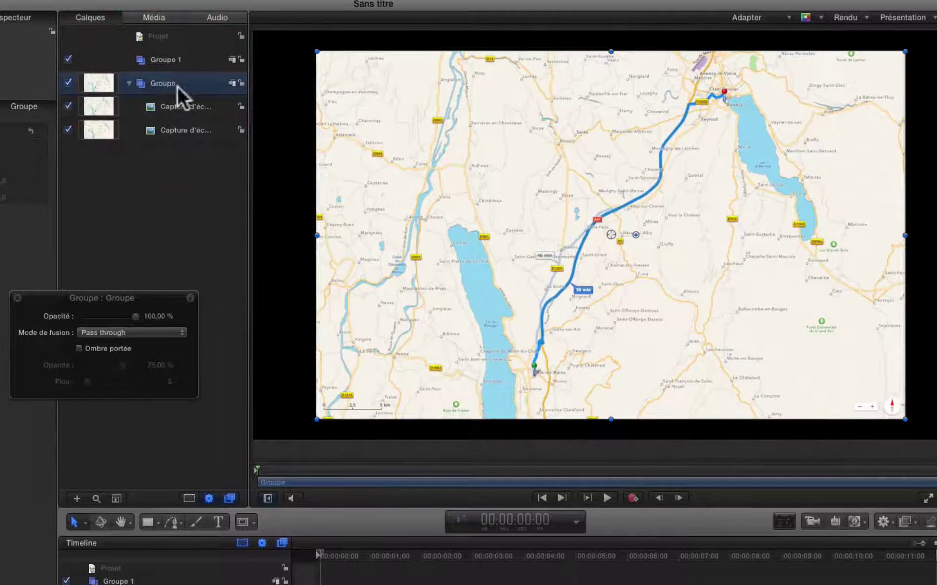
{"action": "double_click", "coordinate": [164, 82]}
{"action": "type", "text": "Tra"}
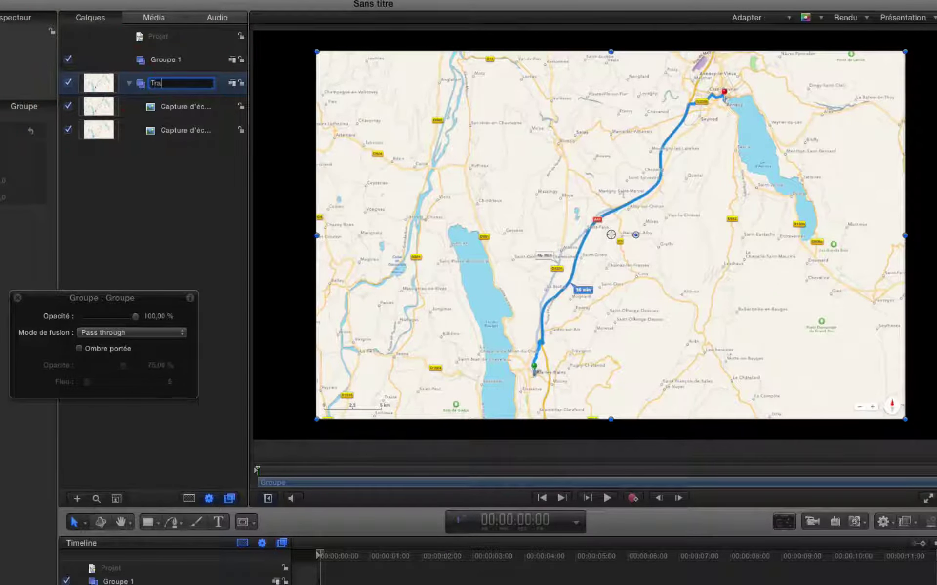
{"action": "type", "text": "jet"}
{"action": "key", "text": "Return"}
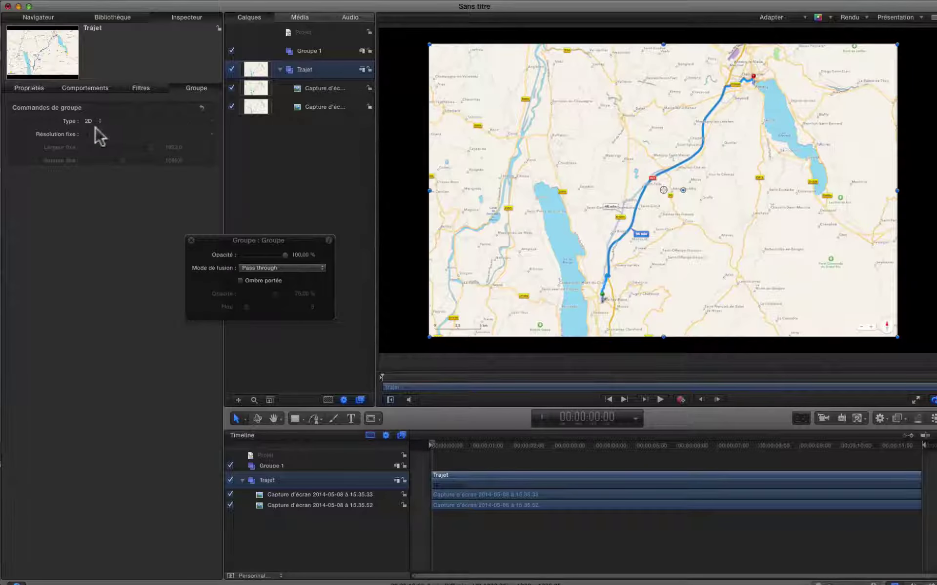
{"action": "left_click", "coordinate": [33, 88]}
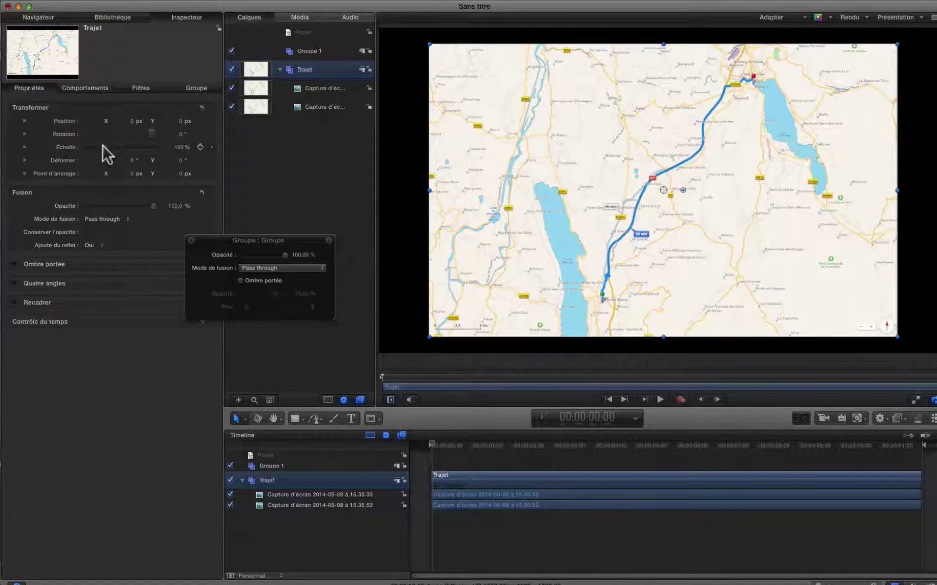
{"action": "left_click_drag", "start_coordinate": [102, 145], "coordinate": [107, 145]}
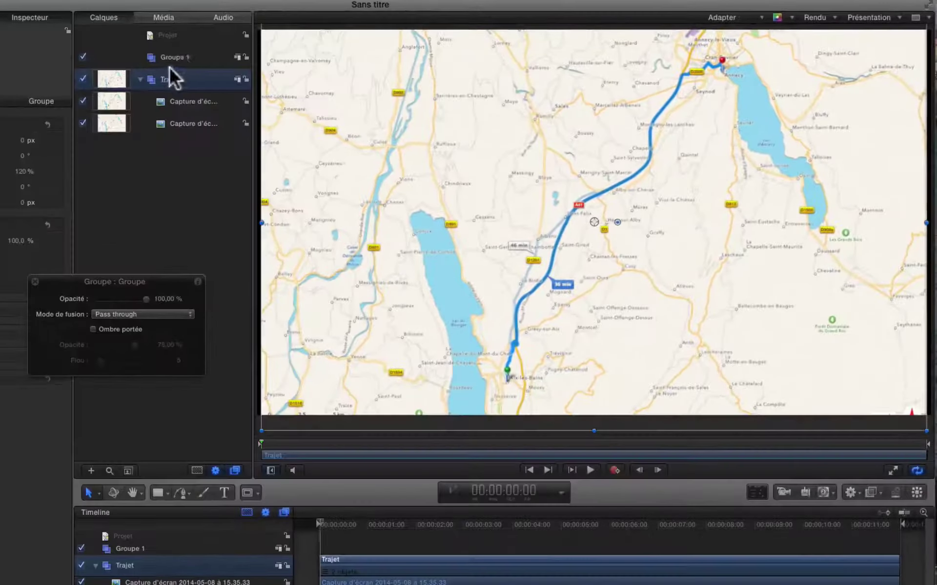
Trace the blue route from Aix-les-Bains to Annecy as an open Bézier path inside Groupe 1.
{"action": "left_click", "coordinate": [306, 52]}
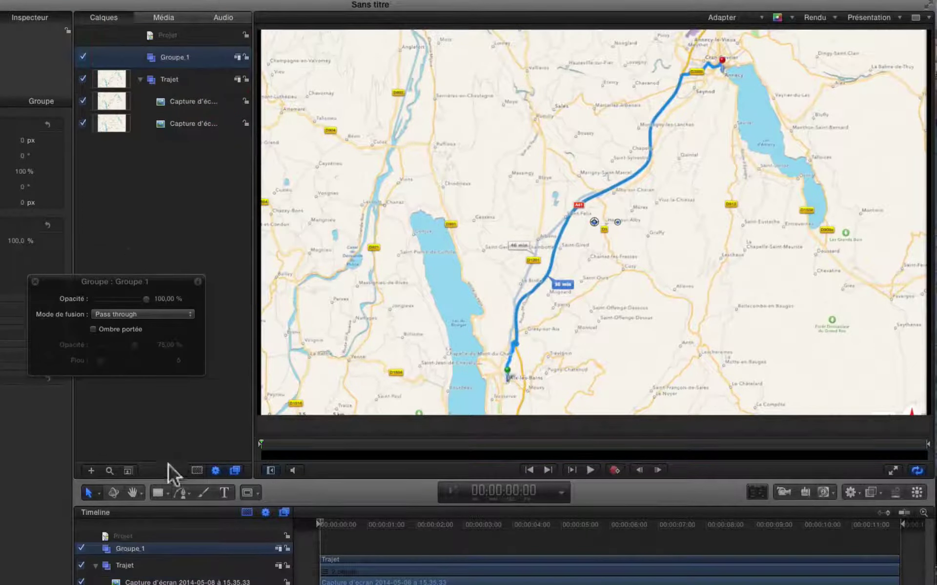
{"action": "left_click_drag", "start_coordinate": [180, 495], "coordinate": [198, 511]}
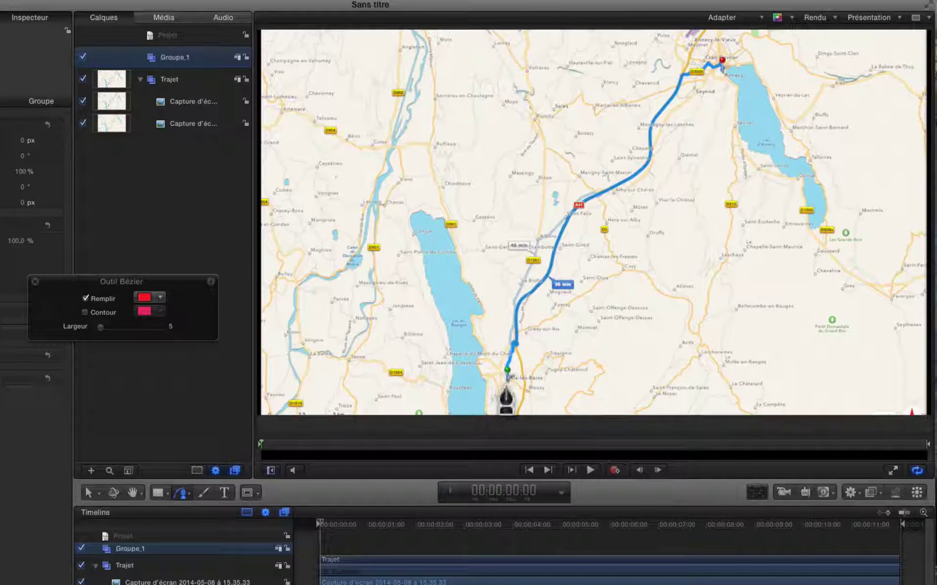
{"action": "left_click", "coordinate": [507, 379]}
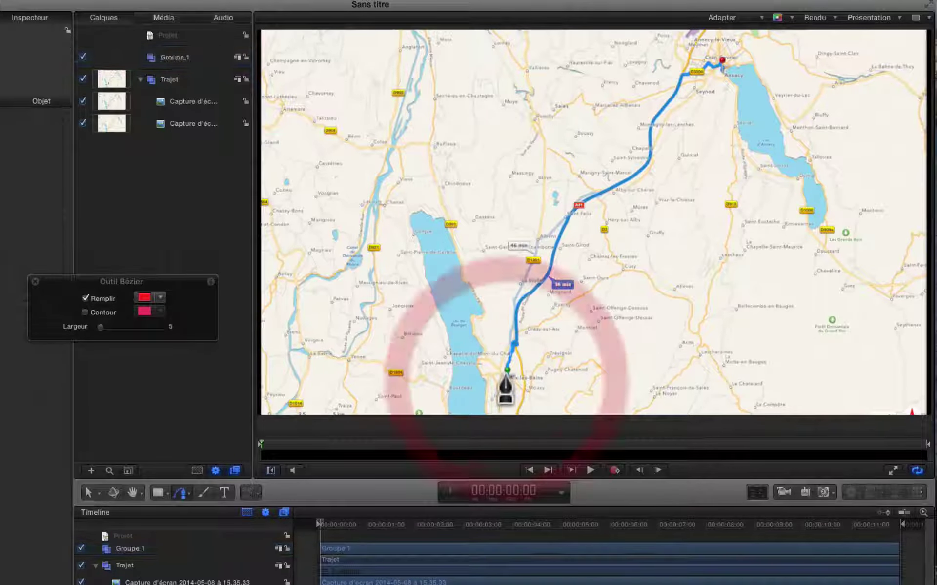
{"action": "left_click", "coordinate": [505, 381]}
{"action": "left_click", "coordinate": [508, 364]}
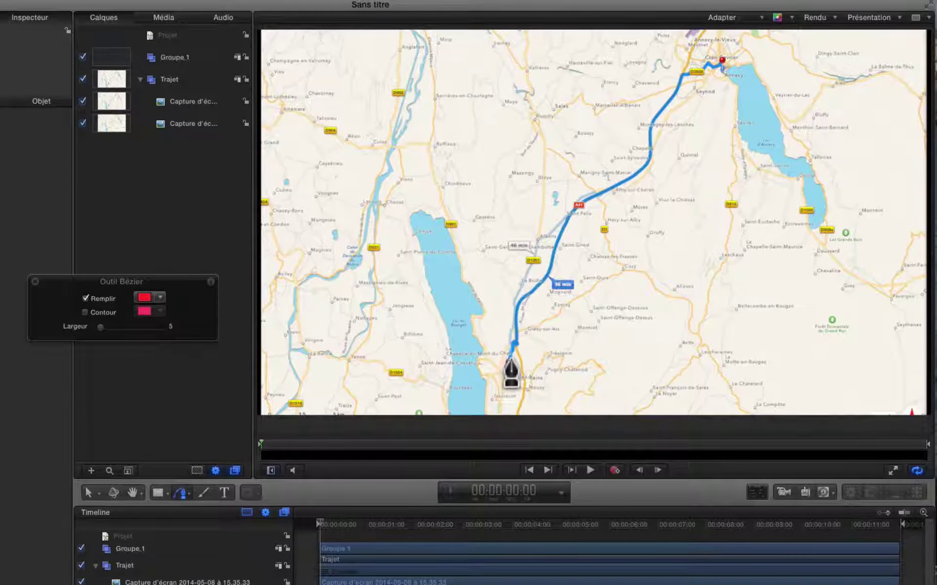
{"action": "left_click", "coordinate": [511, 356]}
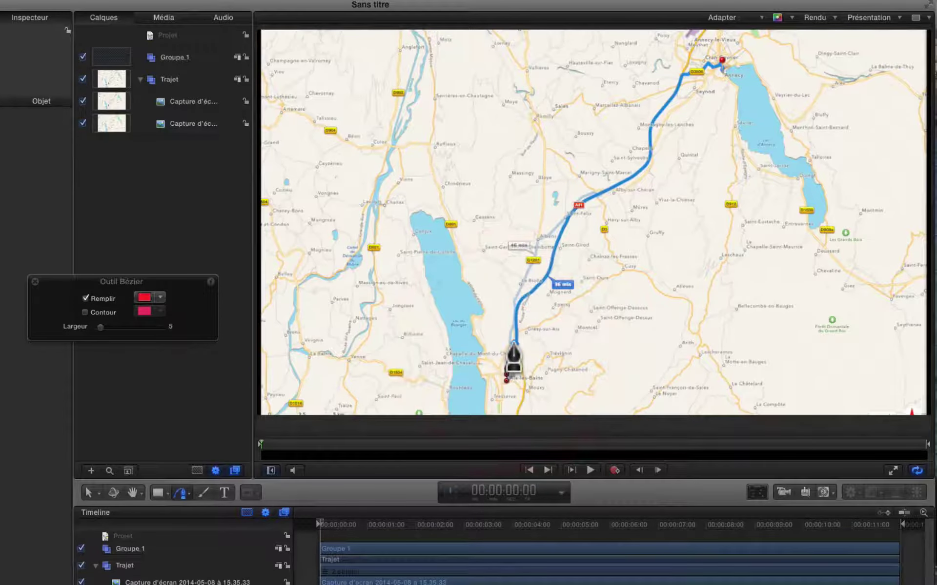
{"action": "left_click", "coordinate": [512, 344]}
{"action": "left_click", "coordinate": [514, 341]}
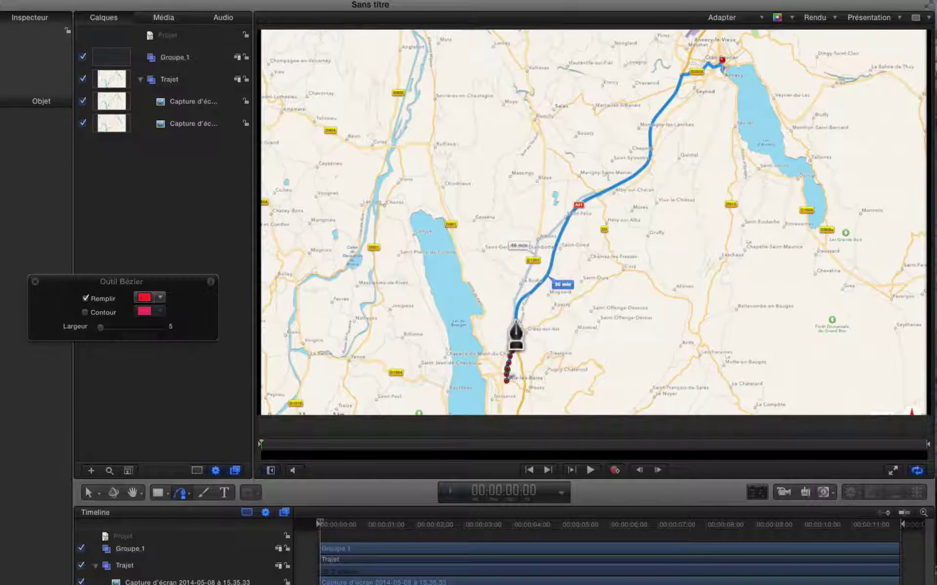
{"action": "left_click", "coordinate": [548, 281]}
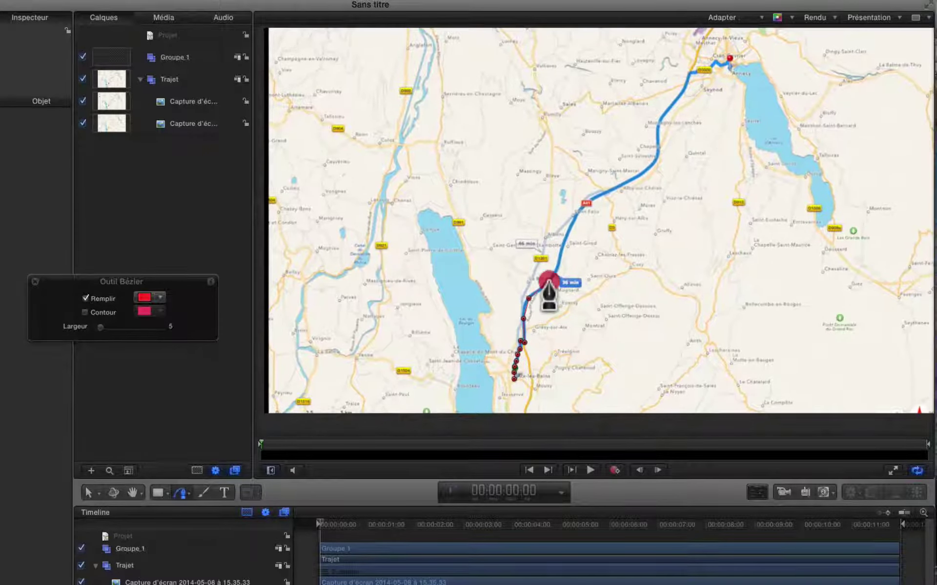
{"action": "left_click", "coordinate": [559, 263]}
{"action": "left_click", "coordinate": [568, 233]}
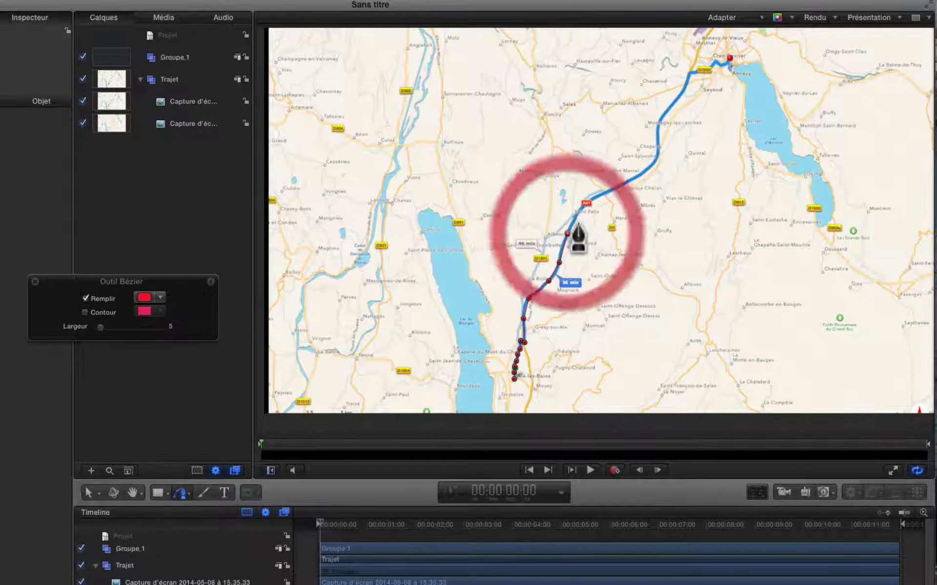
{"action": "left_click", "coordinate": [584, 206]}
{"action": "left_click", "coordinate": [610, 189]}
{"action": "left_click", "coordinate": [639, 173]}
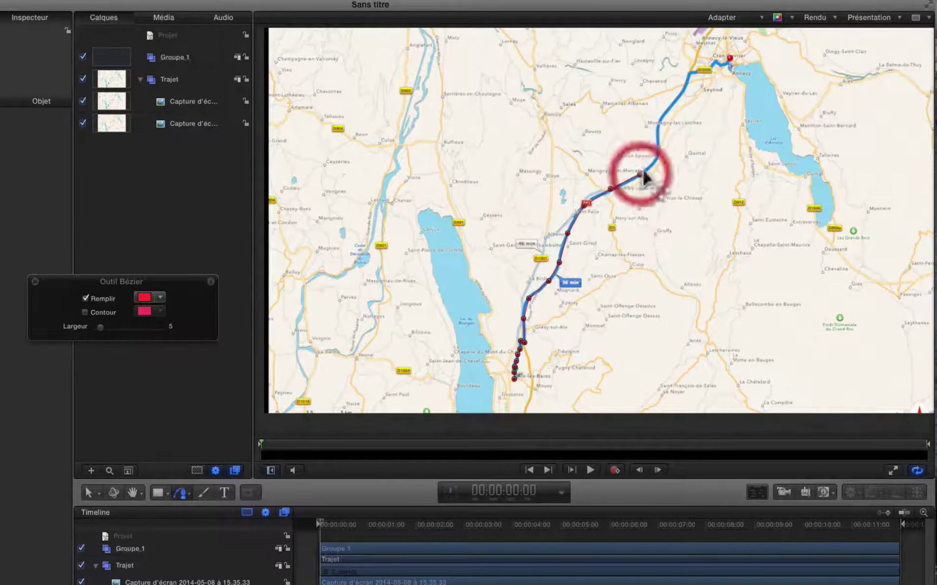
{"action": "left_click", "coordinate": [657, 141]}
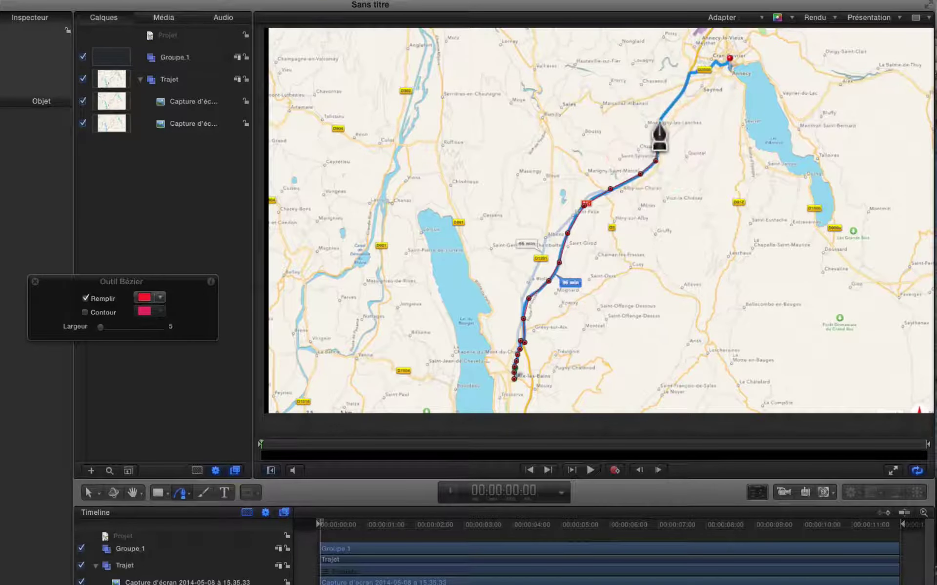
{"action": "left_click", "coordinate": [658, 122]}
{"action": "left_click", "coordinate": [682, 92]}
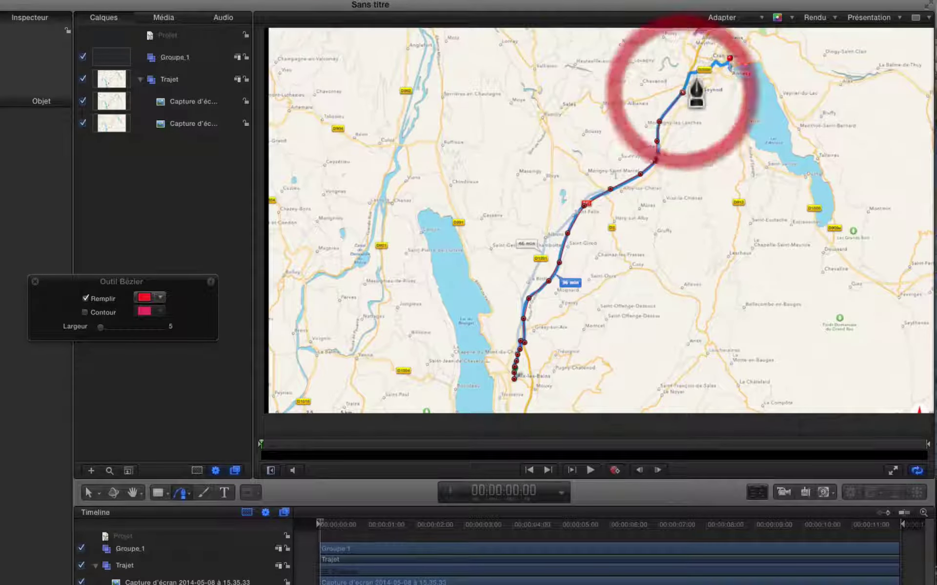
{"action": "left_click", "coordinate": [689, 74]}
{"action": "left_click", "coordinate": [699, 71]}
{"action": "left_click", "coordinate": [707, 68]}
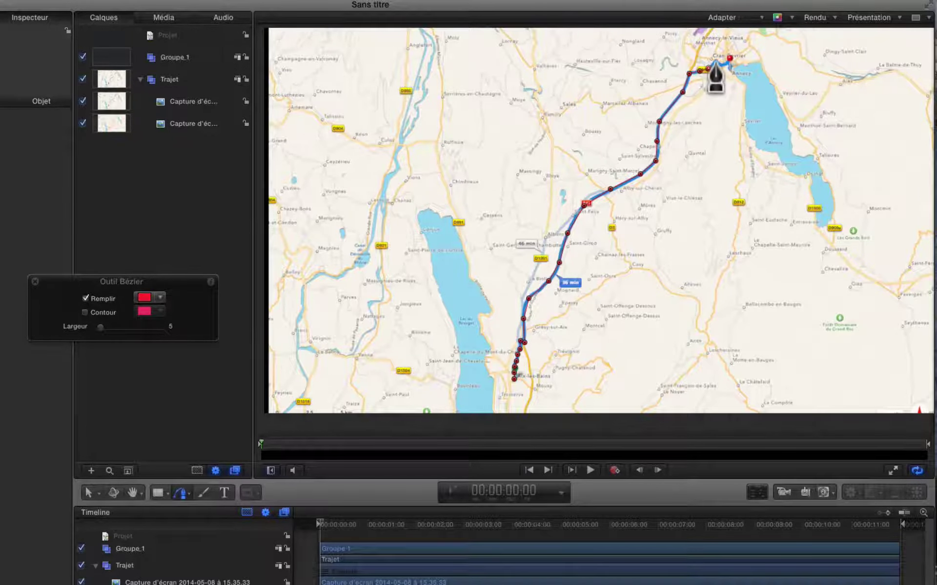
{"action": "left_click", "coordinate": [715, 62]}
{"action": "left_click", "coordinate": [722, 63]}
{"action": "left_click", "coordinate": [727, 63]}
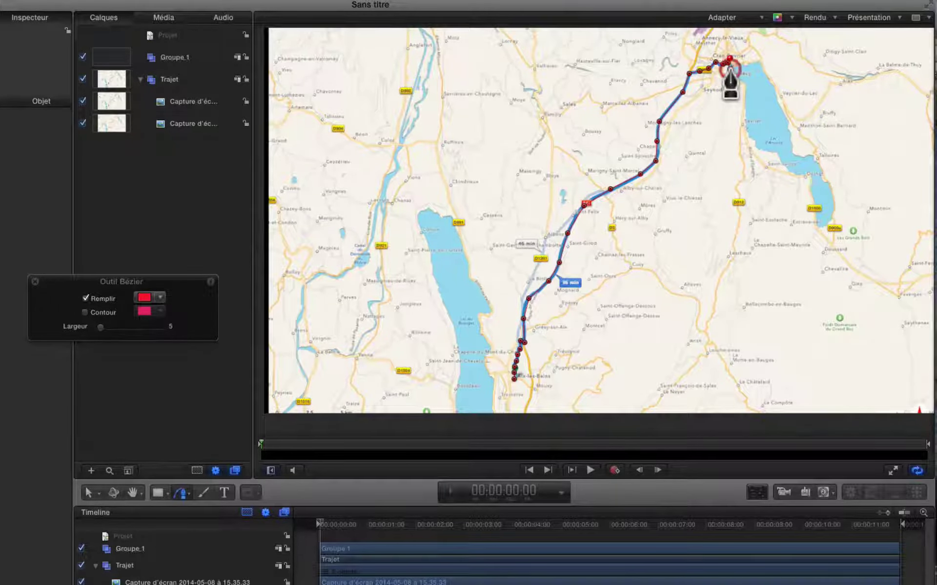
{"action": "double_click", "coordinate": [729, 64]}
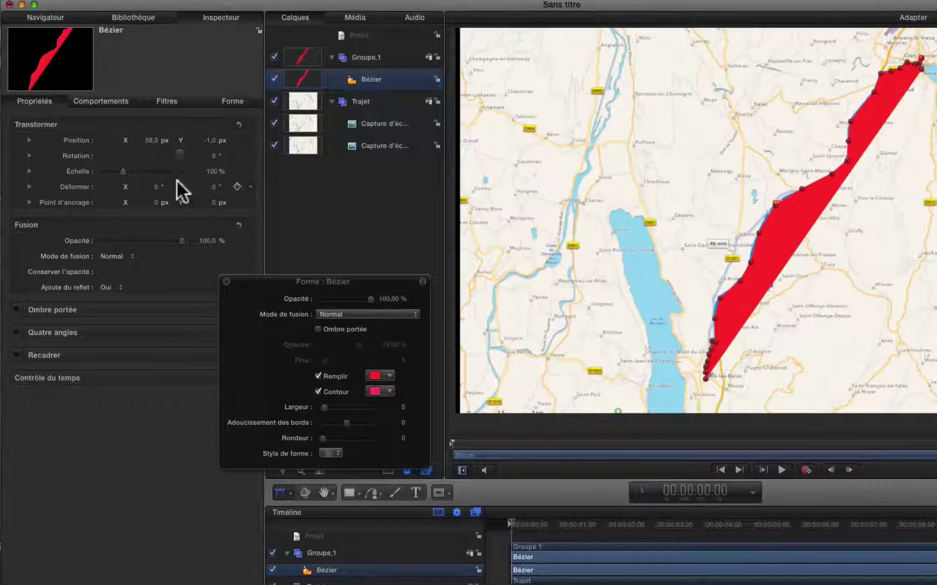
Turn off the Bézier shape's fill, and set its outline width to 15 and its roundness to 17.
{"action": "left_click", "coordinate": [227, 97]}
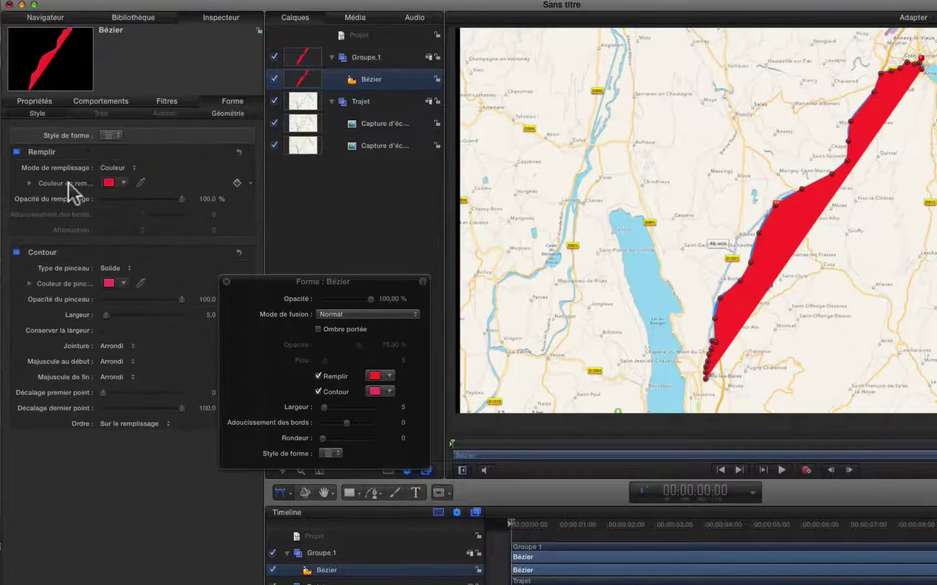
{"action": "left_click", "coordinate": [17, 152]}
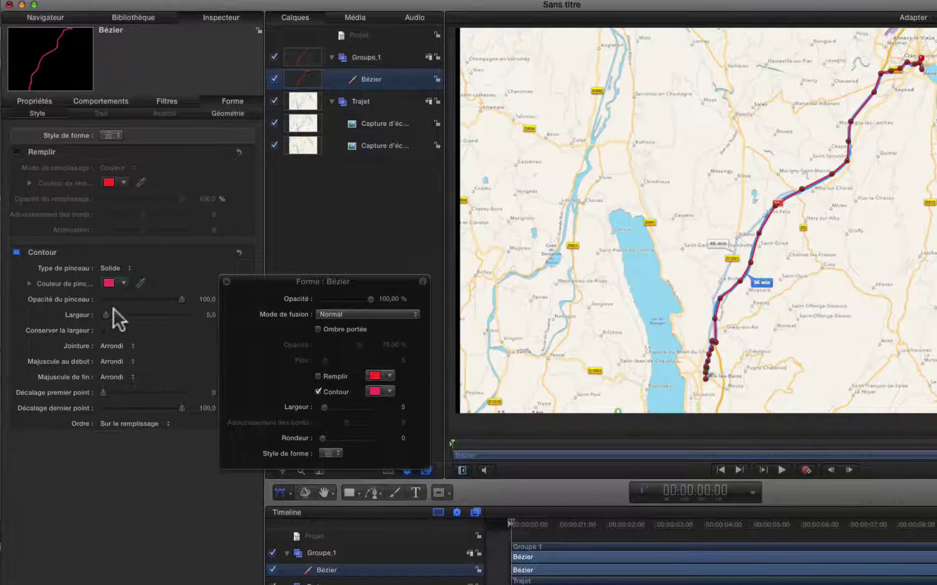
{"action": "left_click_drag", "start_coordinate": [111, 315], "coordinate": [113, 315]}
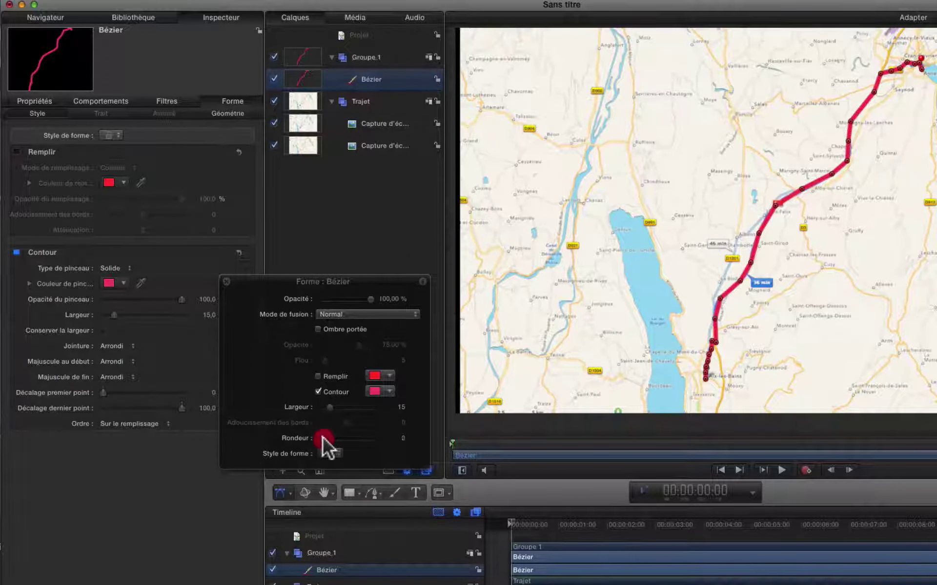
{"action": "left_click_drag", "start_coordinate": [329, 438], "coordinate": [335, 437]}
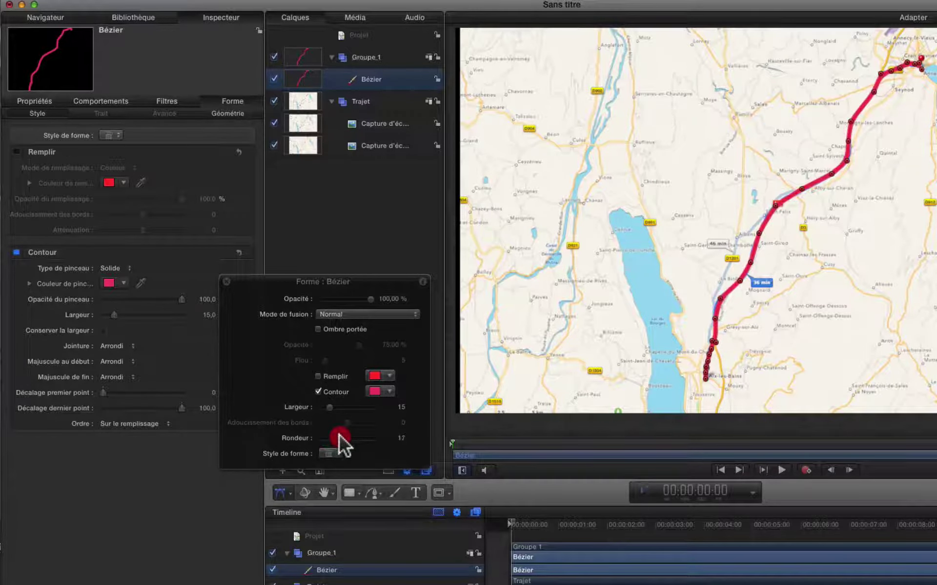
{"action": "left_click", "coordinate": [339, 435]}
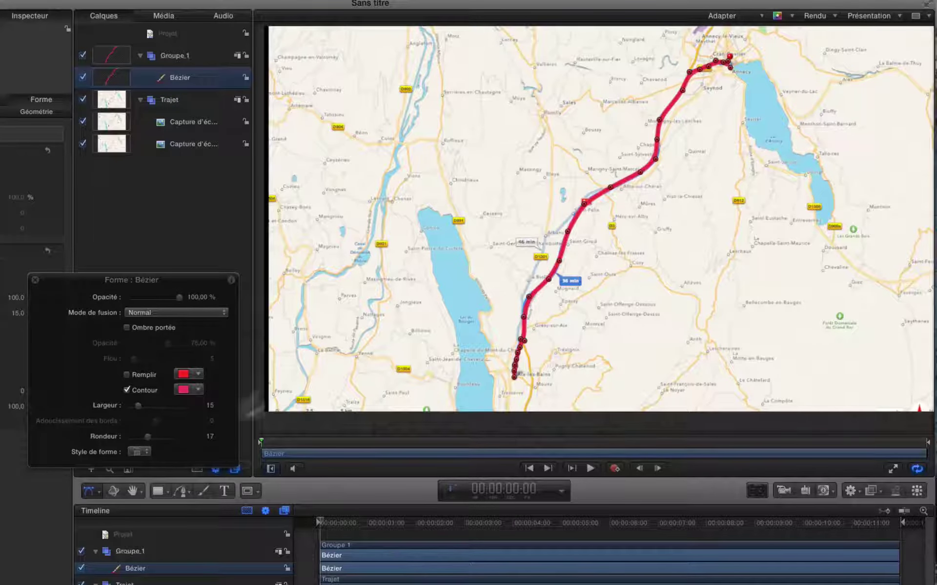
Hide the upper capture layer, containing the original blue route, in the Trajet group.
{"action": "left_click", "coordinate": [81, 122]}
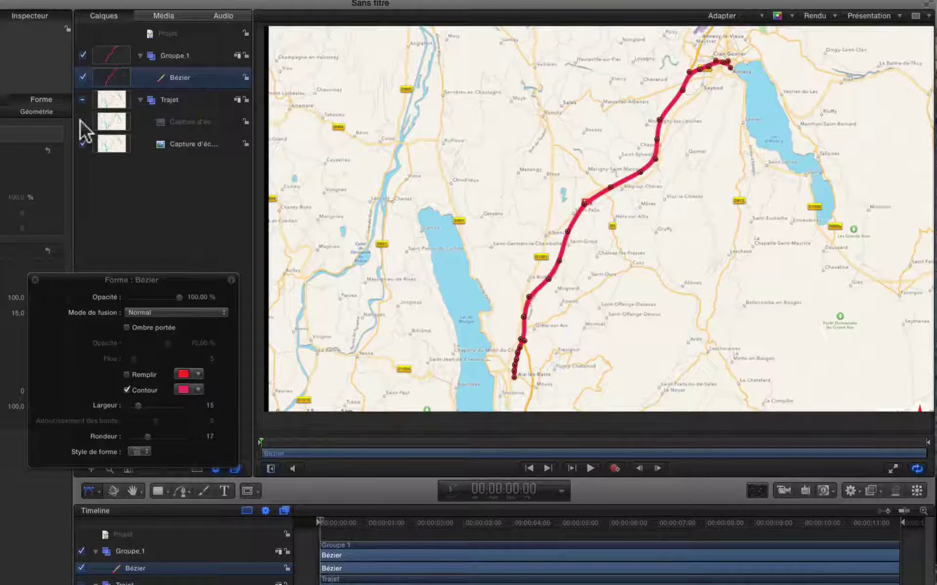
Hide the Bézier layer in Groupe 1, leaving the lower map capture visible.
{"action": "left_click", "coordinate": [81, 145]}
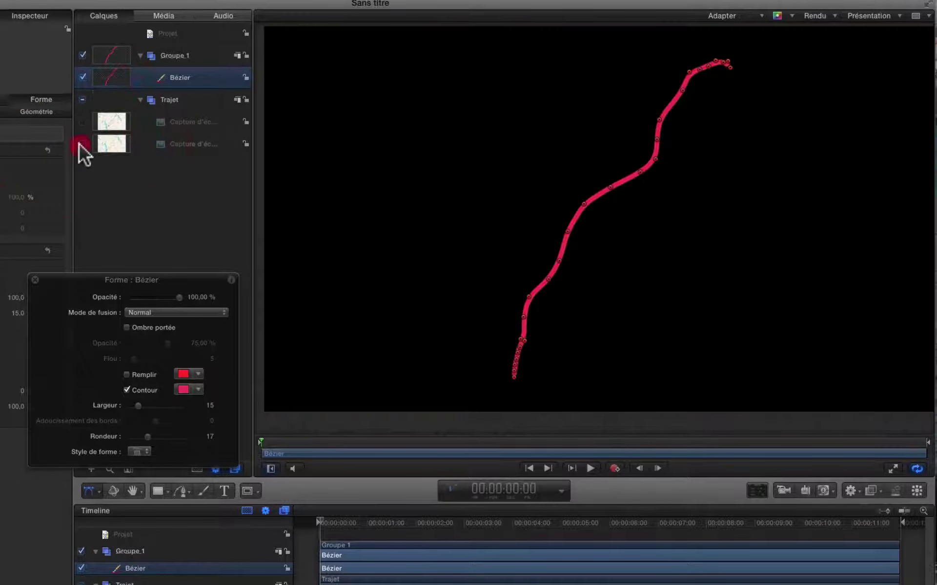
{"action": "left_click", "coordinate": [81, 144]}
{"action": "left_click", "coordinate": [82, 78]}
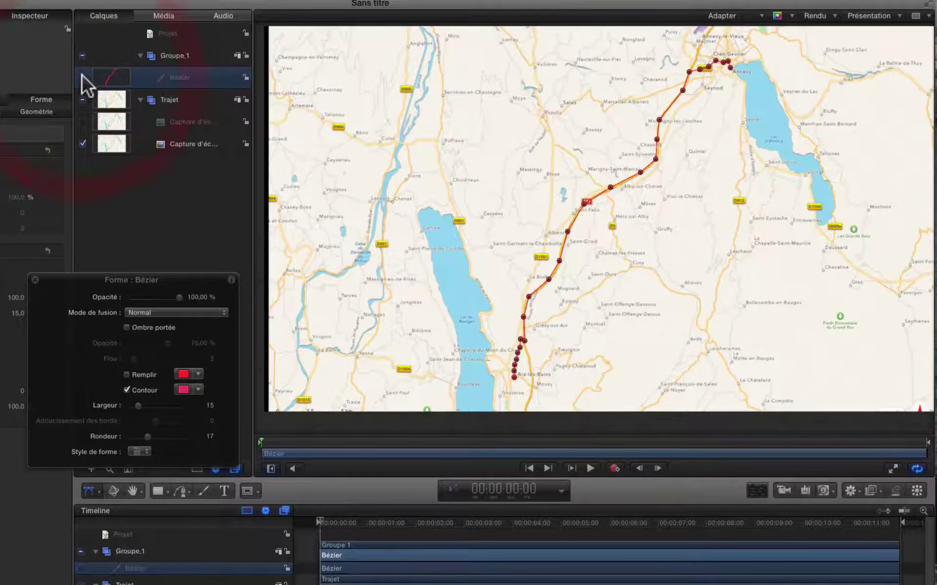
{"action": "left_click", "coordinate": [83, 78]}
{"action": "left_click", "coordinate": [82, 77]}
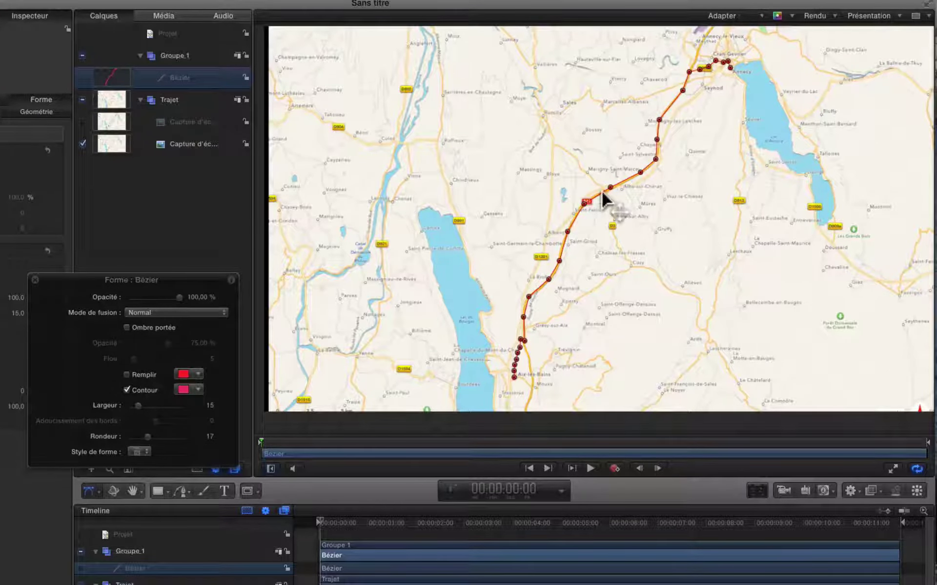
Smooth the two route points near Saint-Sylvestre and Alby-sur-Chéran with the Lissage option.
{"action": "right_click", "coordinate": [655, 159]}
{"action": "left_click", "coordinate": [682, 182]}
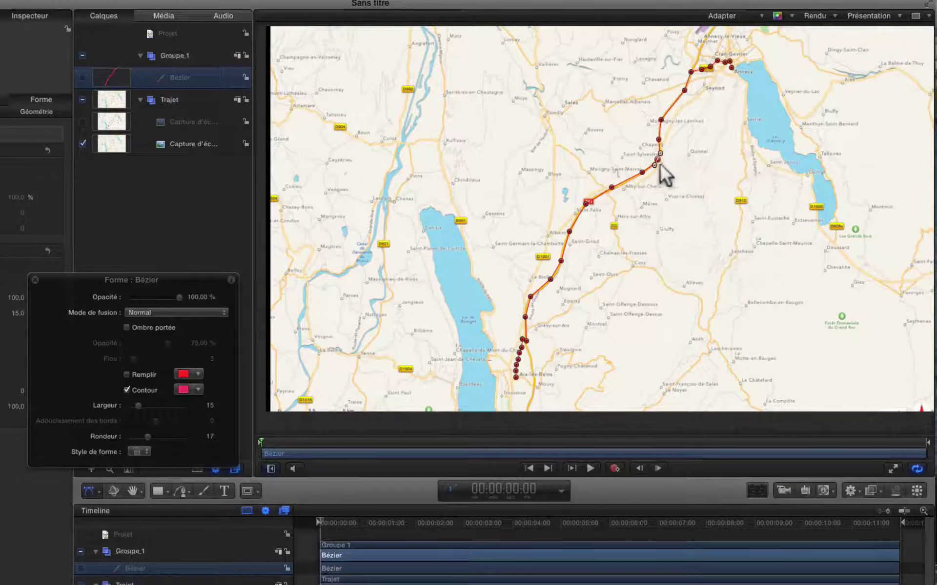
{"action": "right_click", "coordinate": [611, 186]}
{"action": "left_click", "coordinate": [629, 205]}
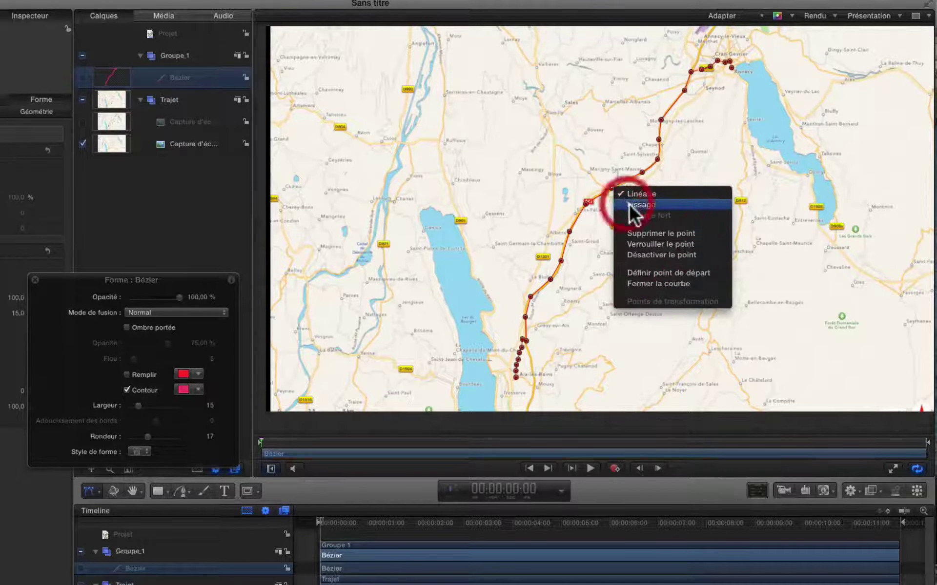
{"action": "left_click", "coordinate": [622, 181]}
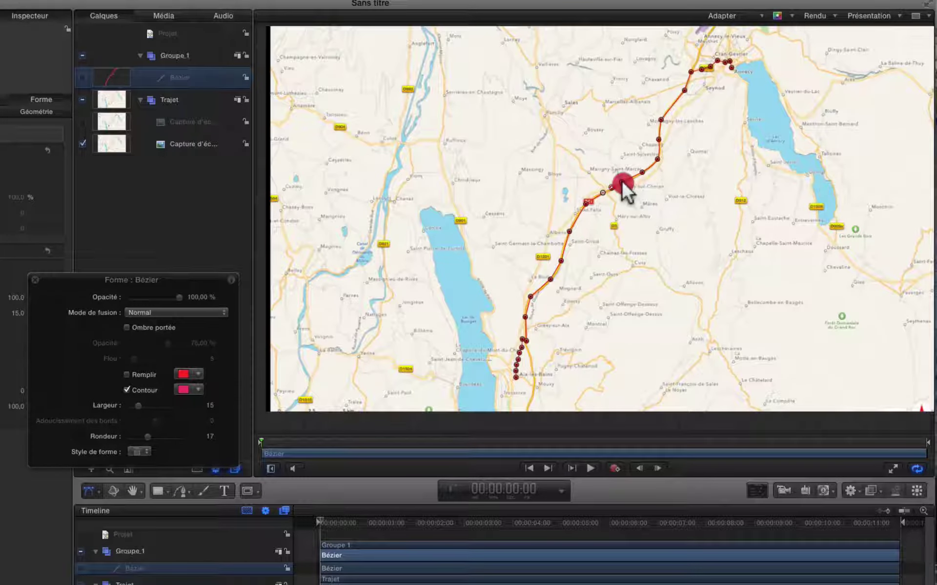
Apply Lissage to the four route points between Albens and Grésy-sur-Aix.
{"action": "right_click", "coordinate": [551, 281]}
{"action": "left_click", "coordinate": [574, 292]}
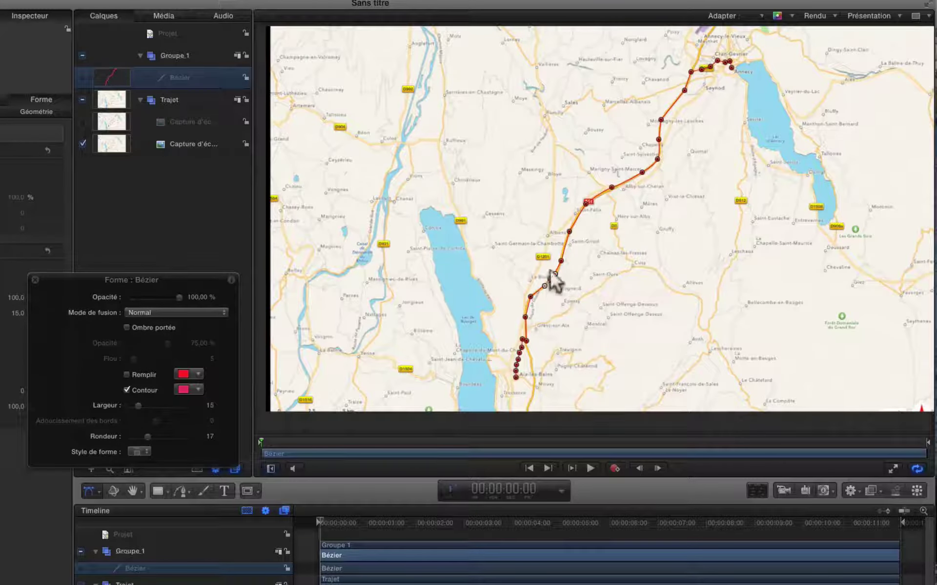
{"action": "right_click", "coordinate": [561, 260]}
{"action": "left_click", "coordinate": [591, 276]}
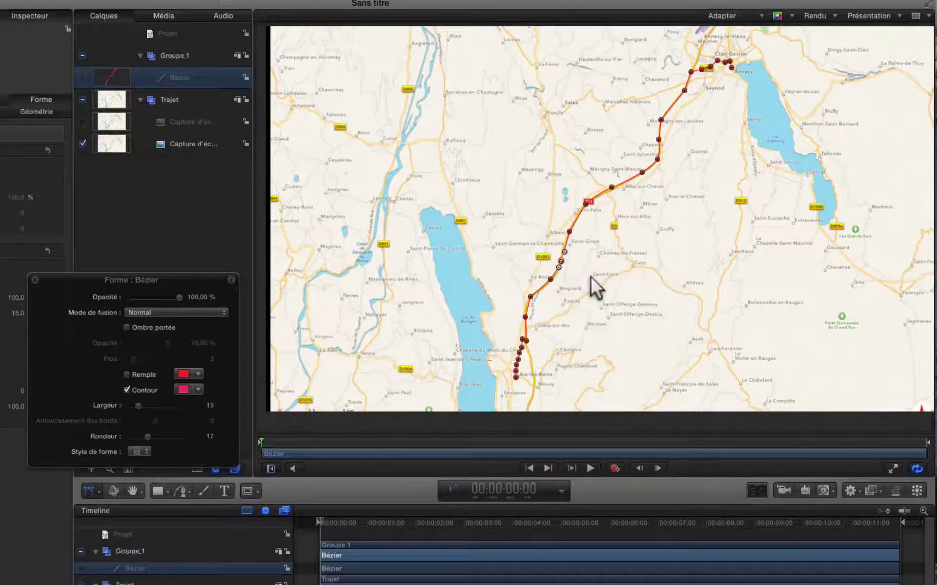
{"action": "right_click", "coordinate": [531, 297]}
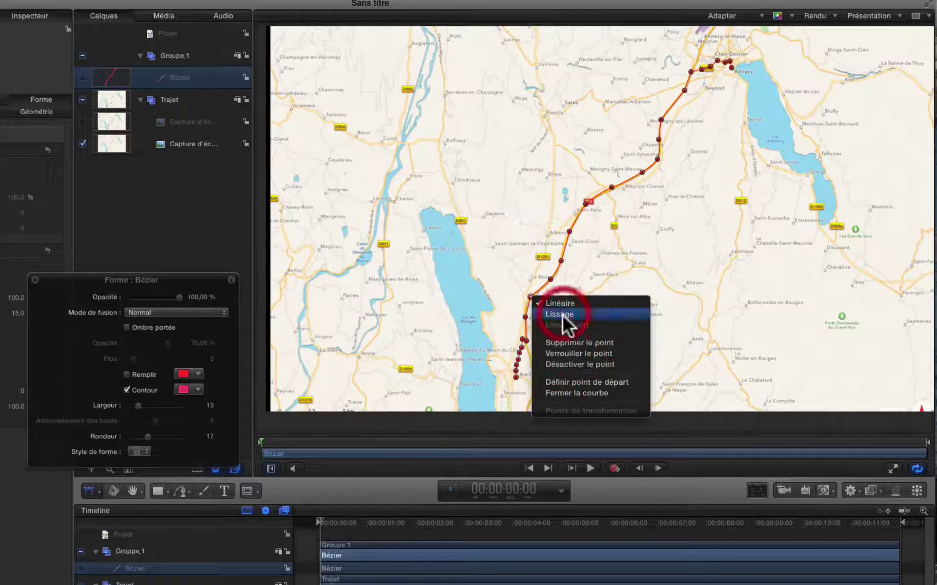
{"action": "left_click", "coordinate": [560, 314]}
{"action": "right_click", "coordinate": [526, 316]}
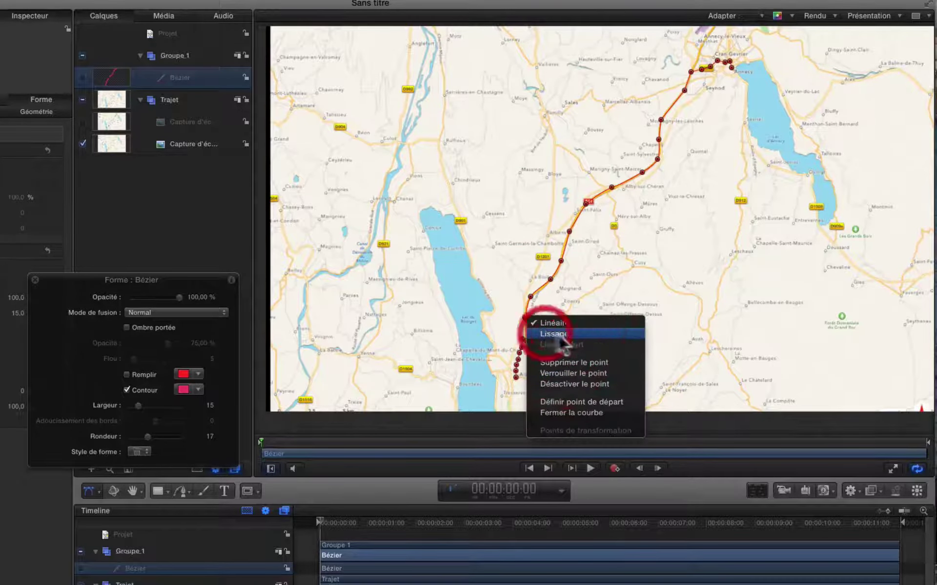
{"action": "left_click", "coordinate": [559, 335]}
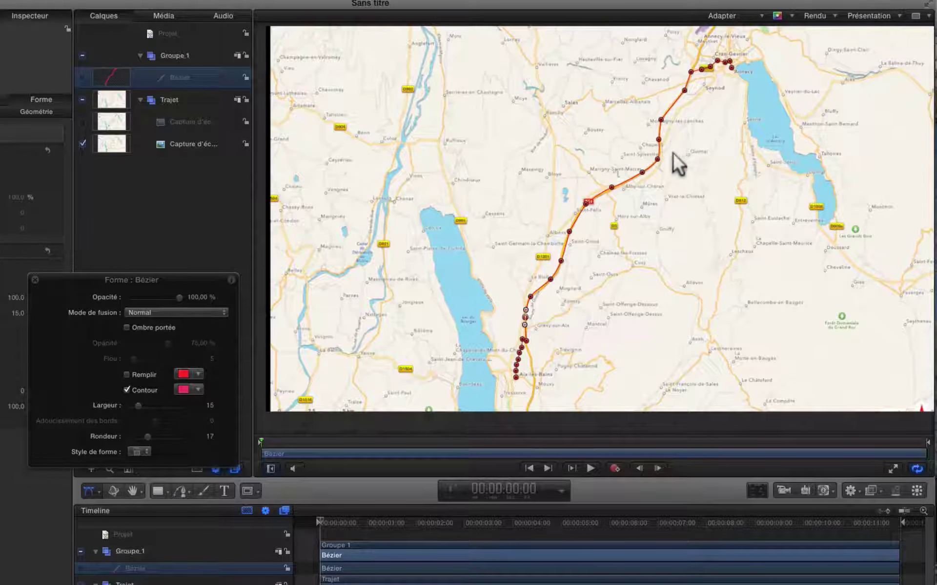
Apply Lissage to the four northern route points between Chapeiry and the bend just before Annecy.
{"action": "right_click", "coordinate": [661, 120]}
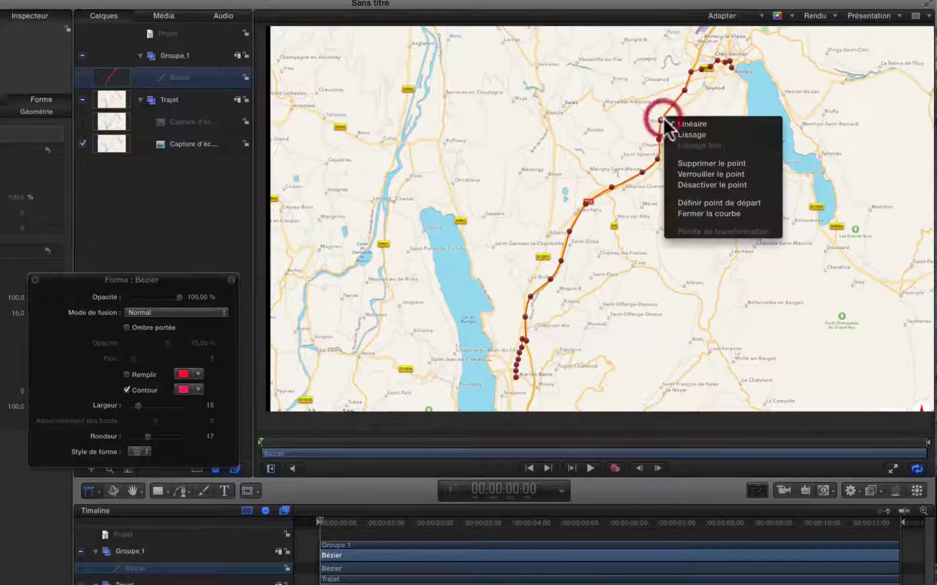
{"action": "left_click", "coordinate": [690, 136]}
{"action": "right_click", "coordinate": [659, 140]}
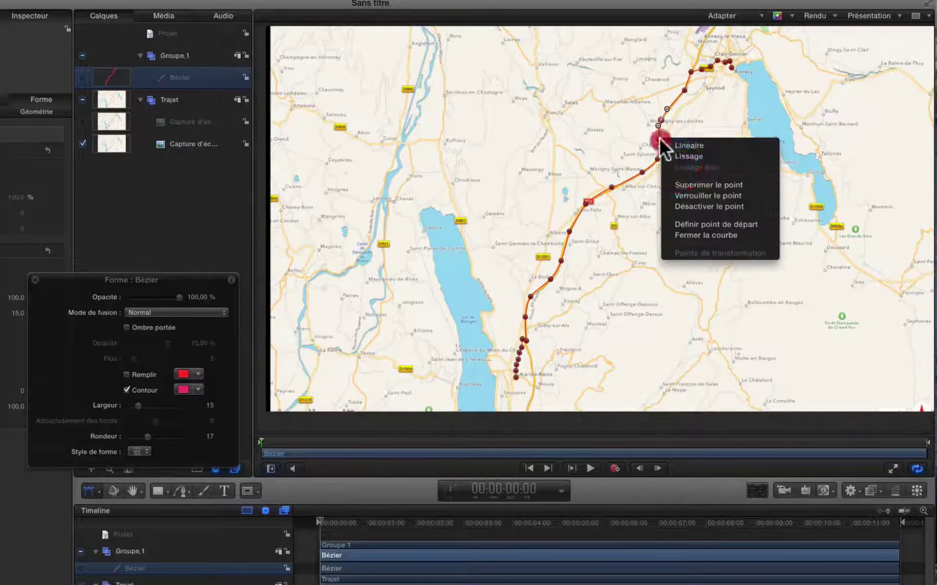
{"action": "left_click", "coordinate": [678, 156]}
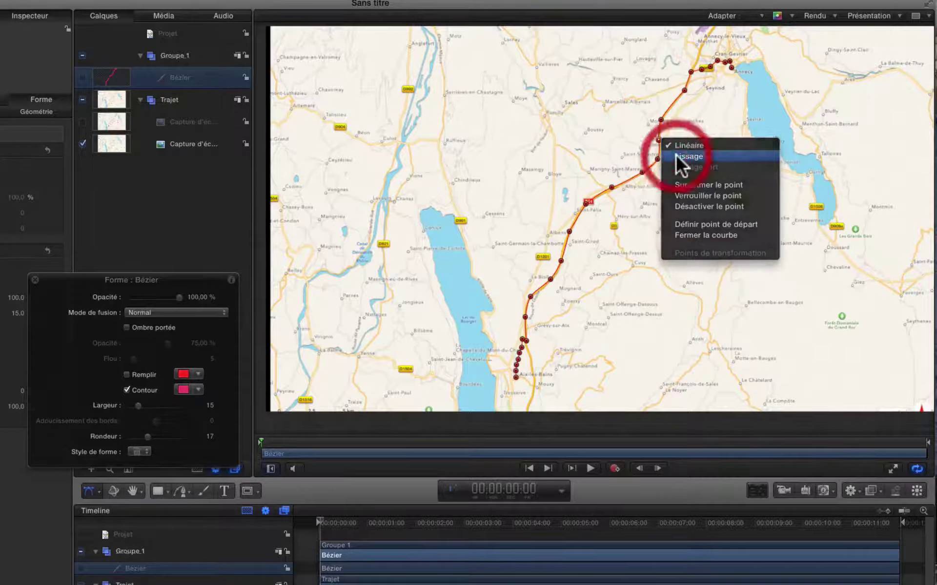
{"action": "right_click", "coordinate": [690, 72]}
{"action": "left_click", "coordinate": [717, 90]}
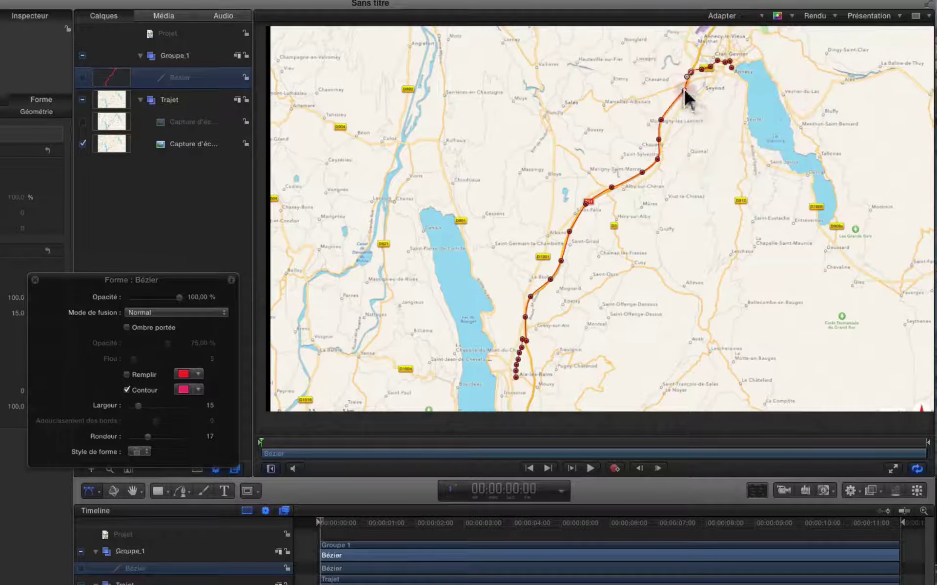
{"action": "right_click", "coordinate": [684, 90]}
{"action": "left_click", "coordinate": [711, 110]}
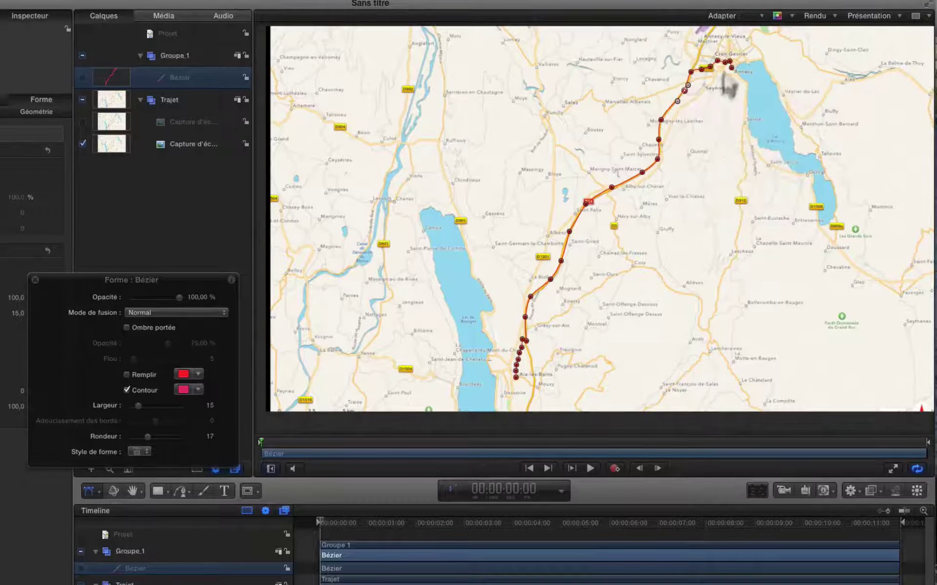
Show the Bézier layer again and rename it trajet.
{"action": "left_click", "coordinate": [84, 77]}
{"action": "left_click", "coordinate": [179, 77]}
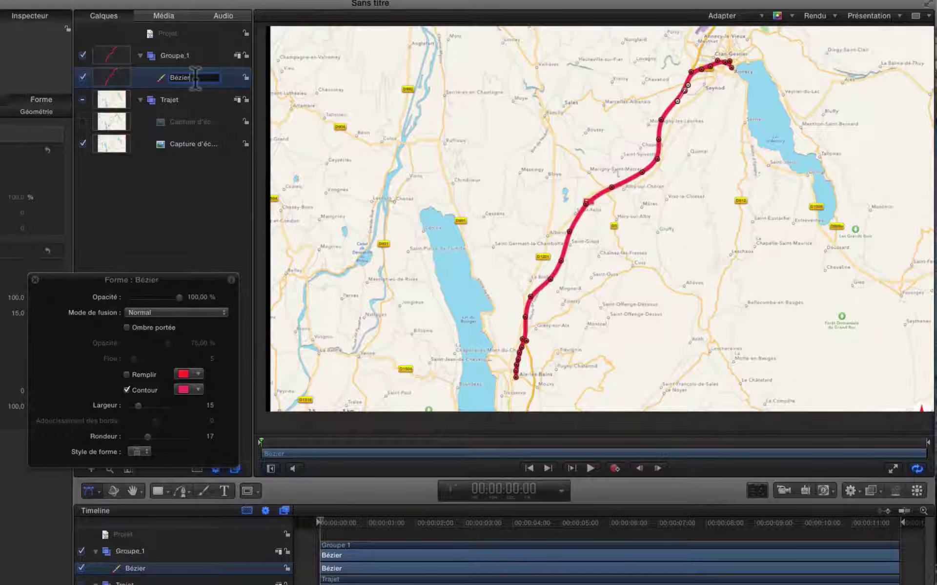
{"action": "type", "text": "trajet"}
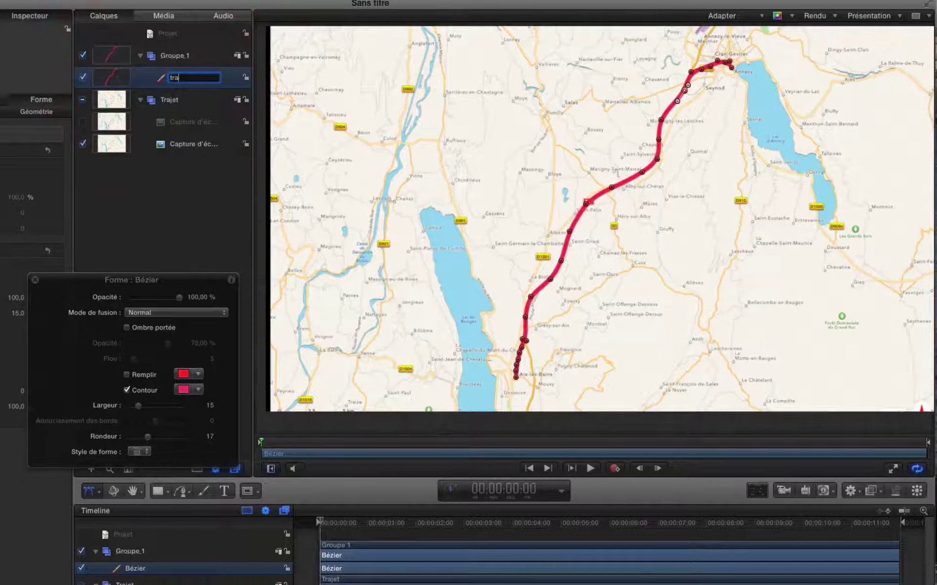
{"action": "left_click", "coordinate": [145, 83]}
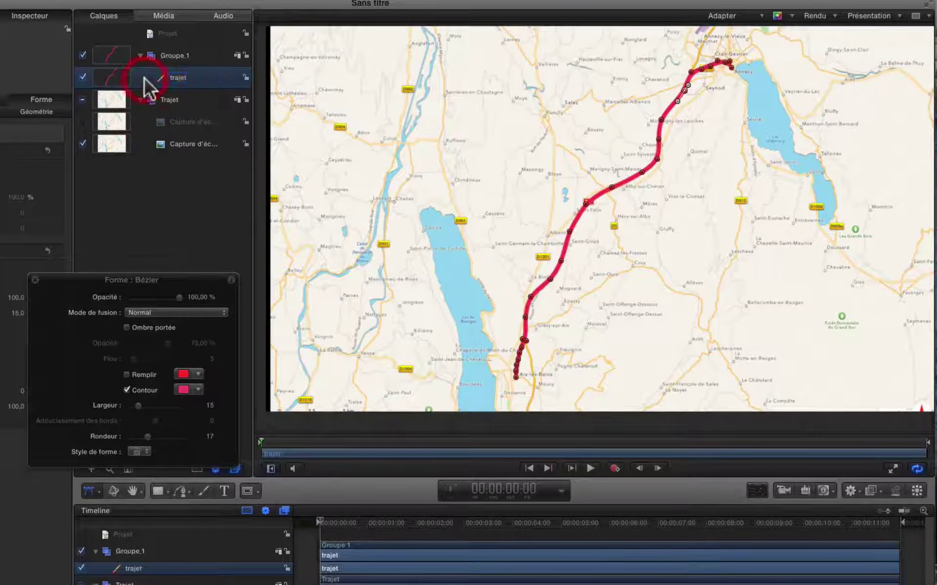
Apply the Écriture activée shape behavior to the trajet path and play back the animation.
{"action": "left_click", "coordinate": [853, 491]}
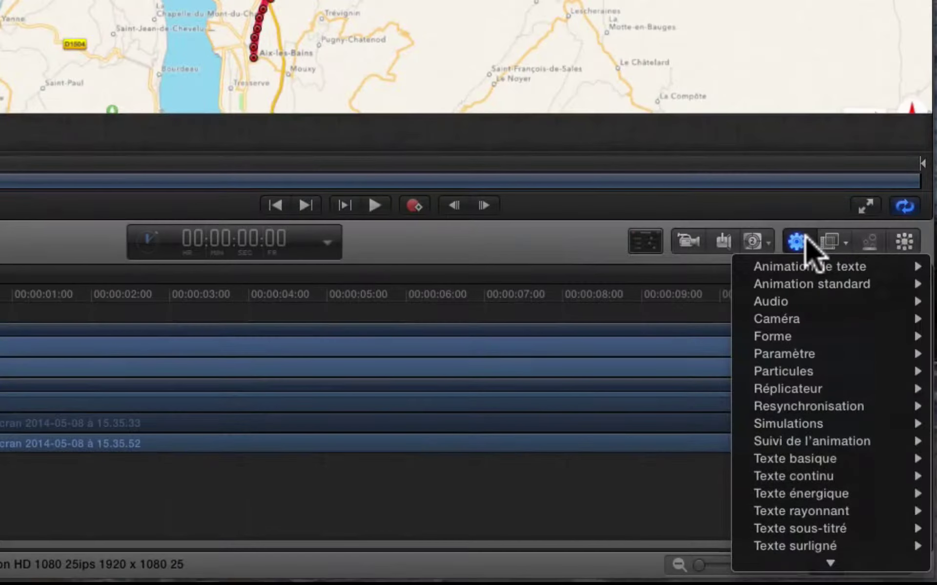
{"action": "mouse_move", "coordinate": [791, 337]}
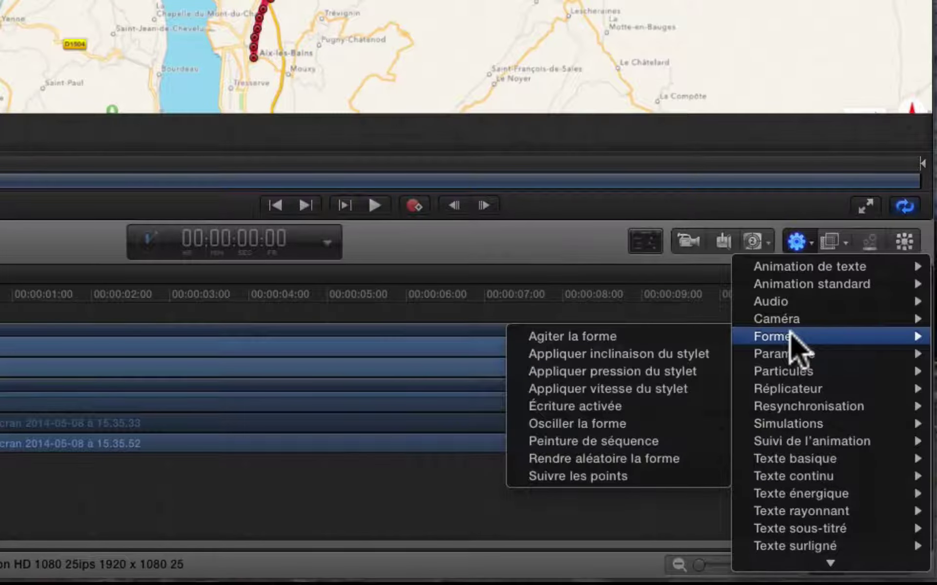
{"action": "left_click", "coordinate": [623, 408]}
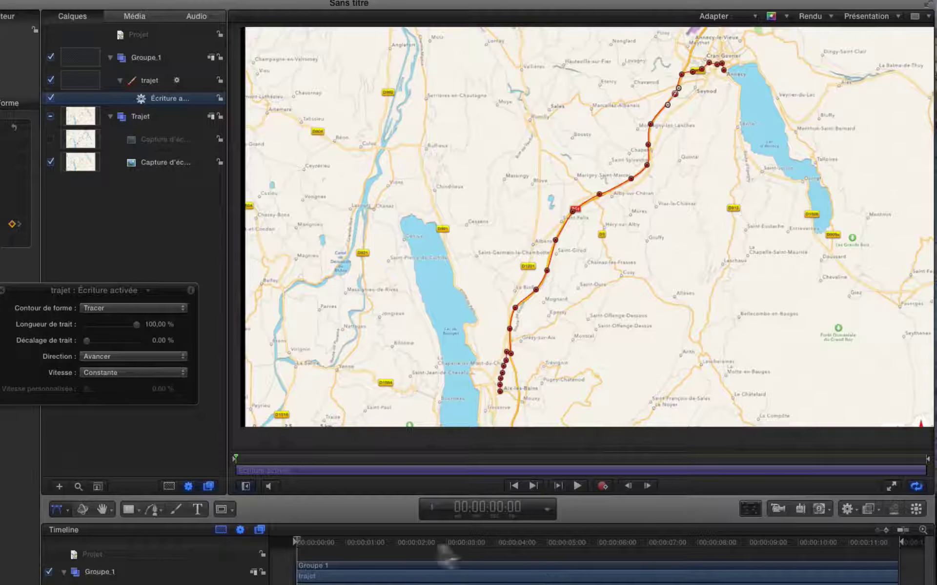
{"action": "key", "text": "space"}
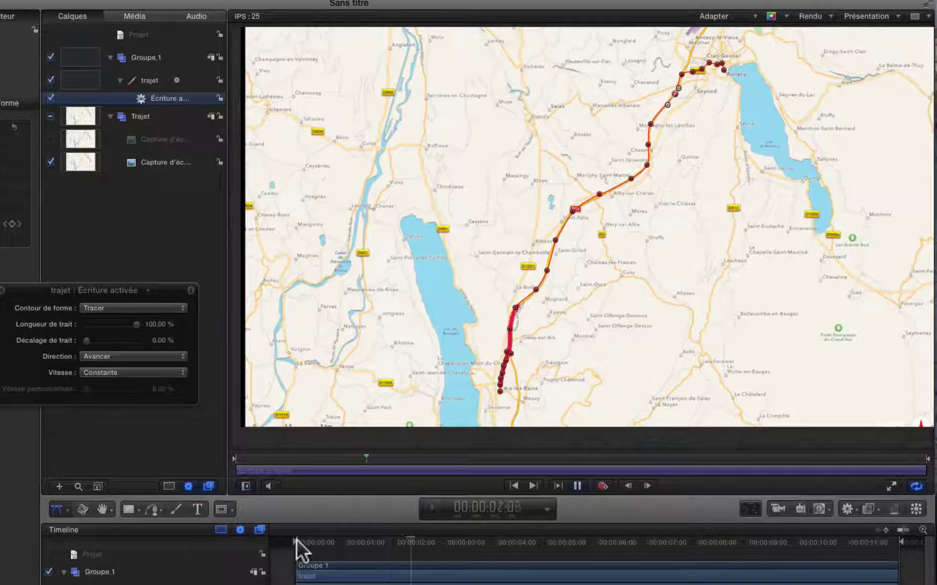
Select the Nombres generator from the library's Générateurs de texte category.
{"action": "left_click", "coordinate": [145, 34]}
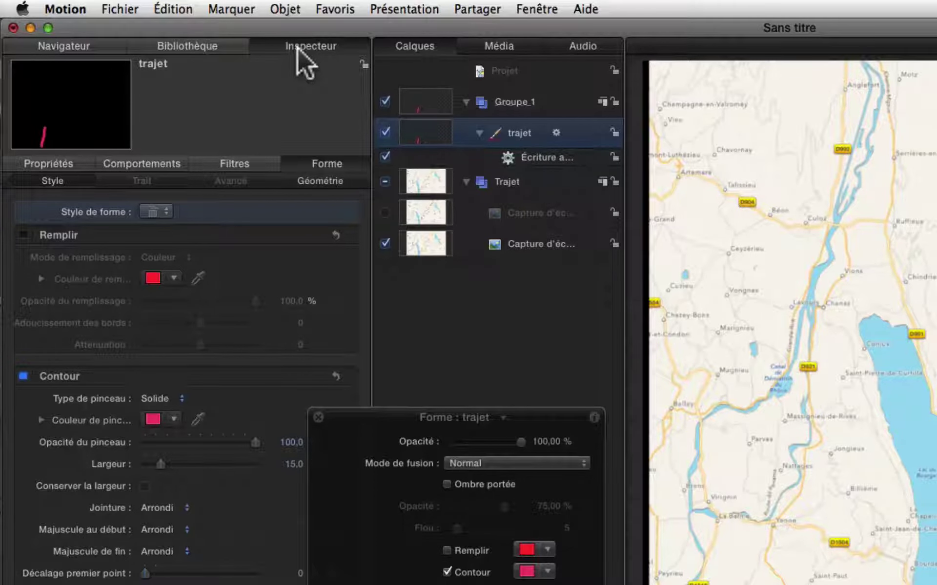
{"action": "left_click", "coordinate": [192, 46]}
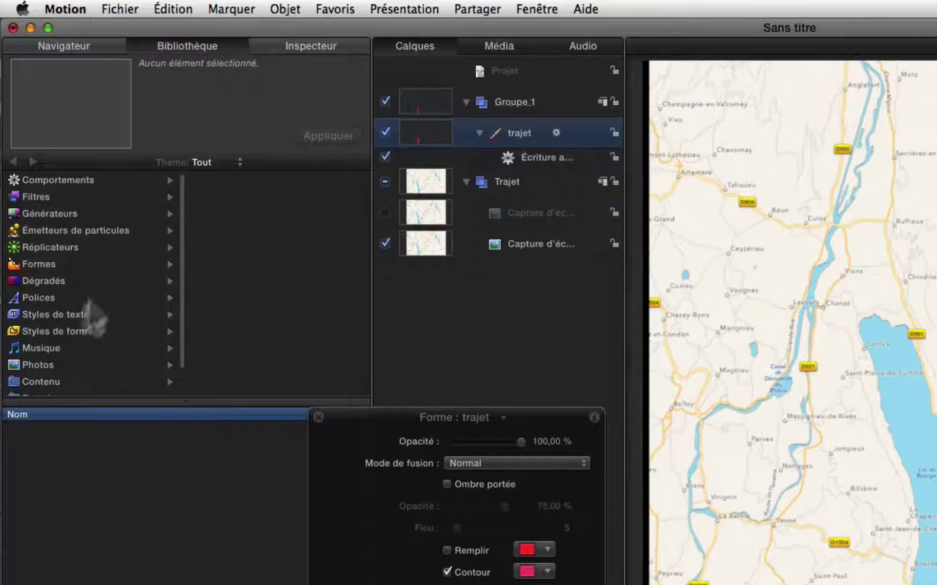
{"action": "left_click", "coordinate": [73, 213]}
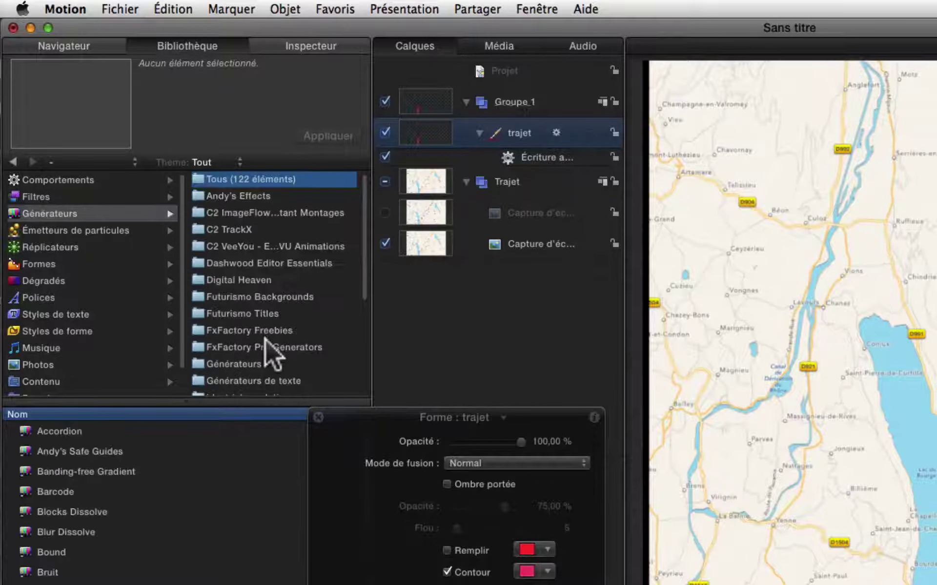
{"action": "left_click", "coordinate": [239, 384]}
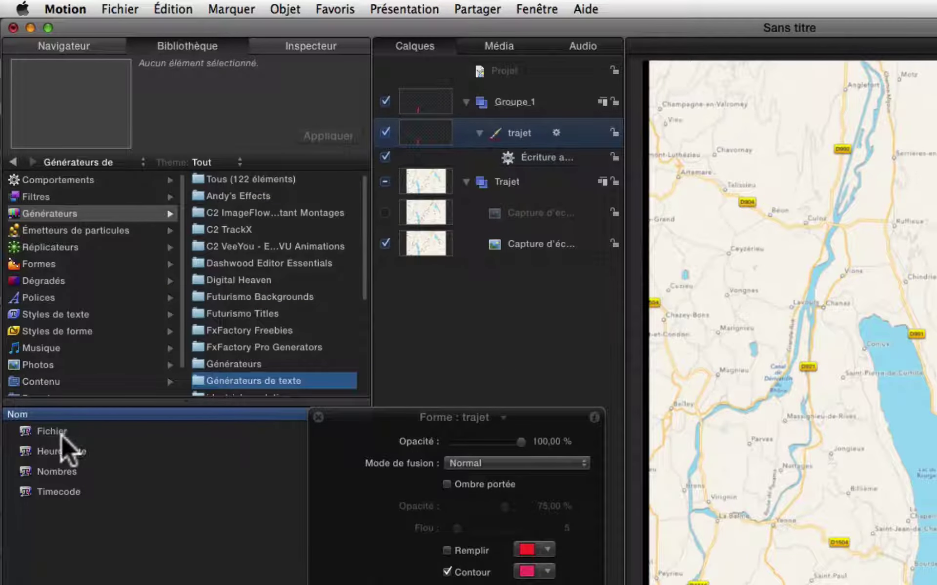
{"action": "left_click", "coordinate": [32, 471]}
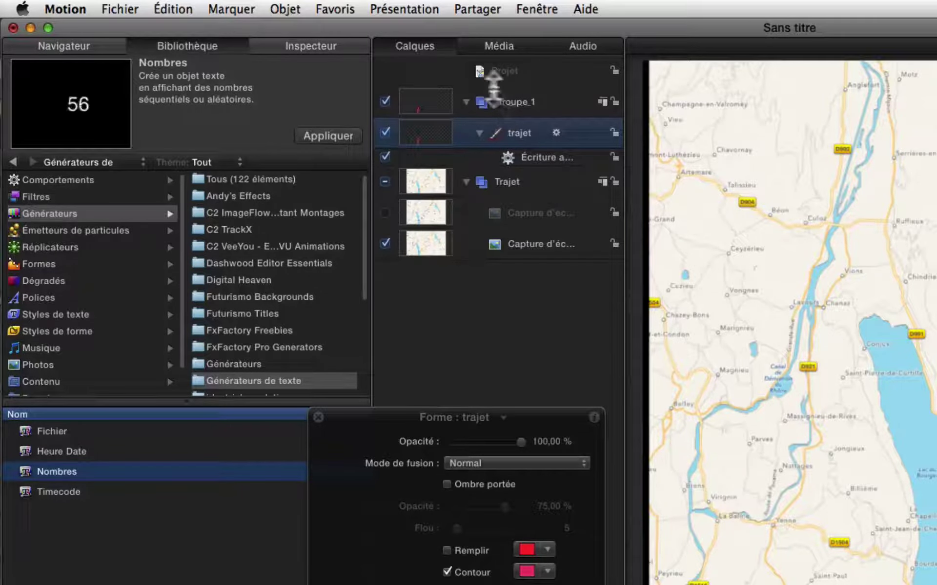
Add a new group to the project and rename Groupe 2, just above the Trajet group, as KM.
{"action": "left_click", "coordinate": [512, 100]}
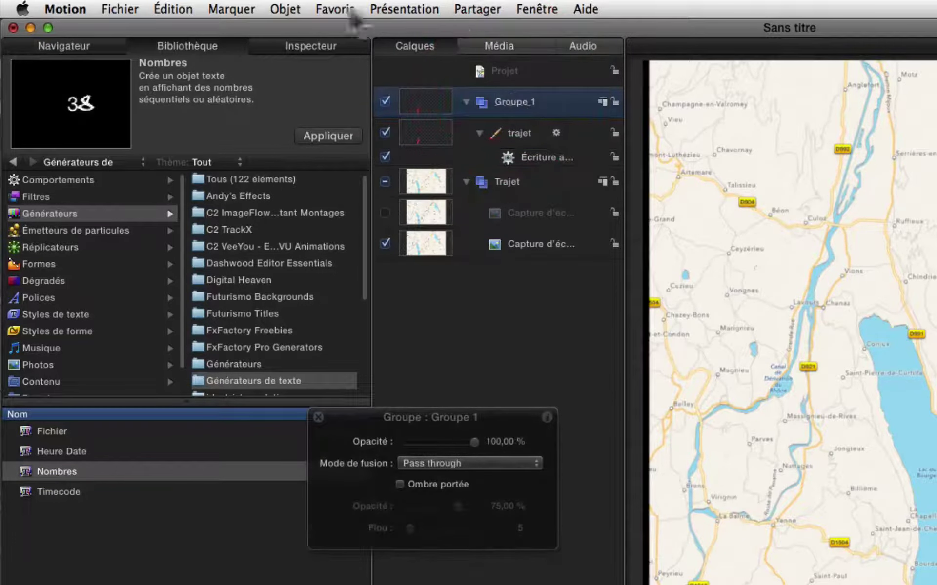
{"action": "left_click", "coordinate": [296, 10]}
{"action": "left_click", "coordinate": [313, 31]}
{"action": "left_click", "coordinate": [486, 195]}
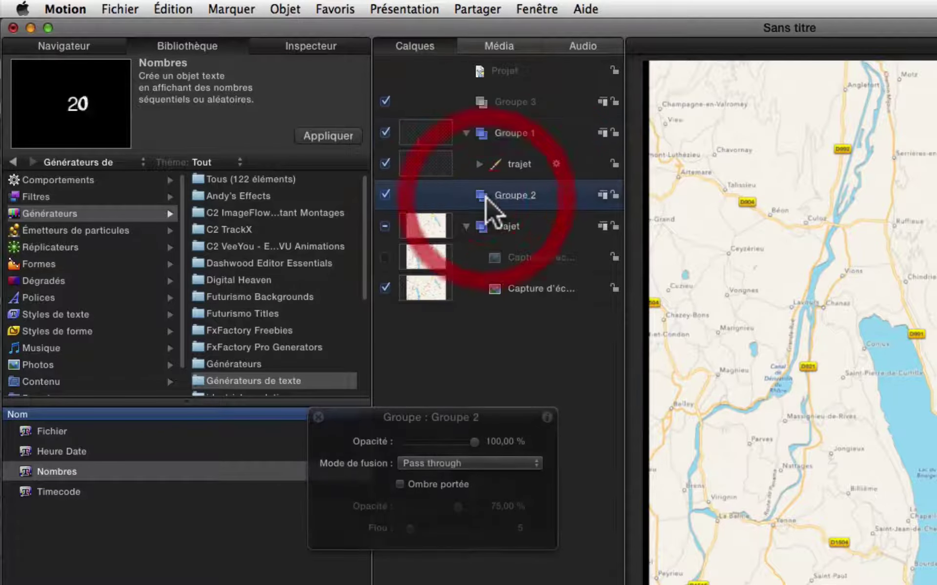
{"action": "double_click", "coordinate": [524, 196]}
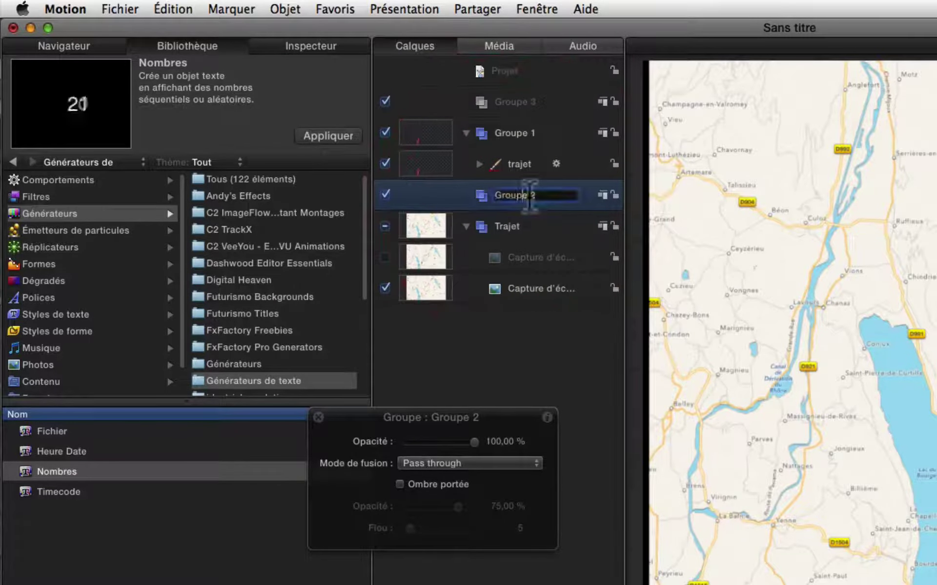
{"action": "left_click", "coordinate": [505, 195]}
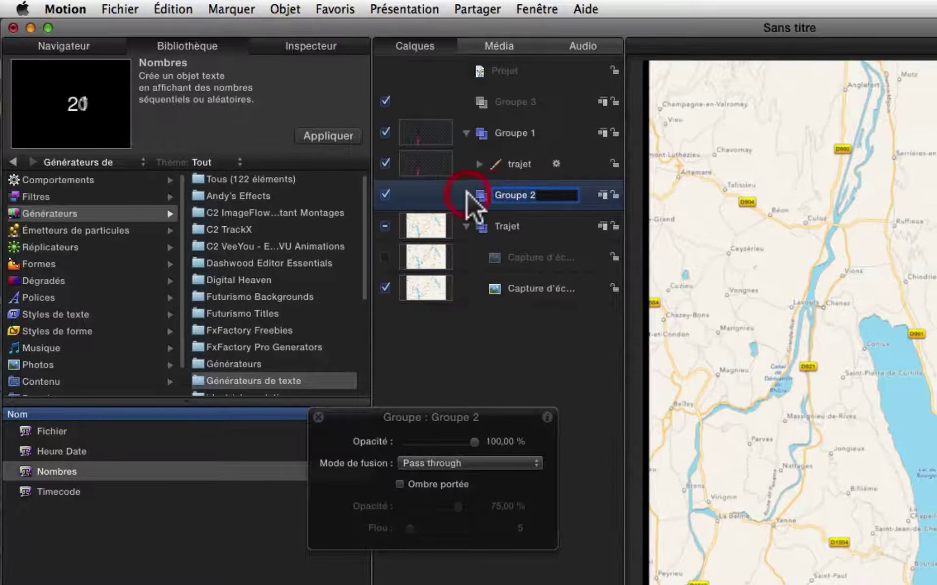
{"action": "type", "text": "K"}
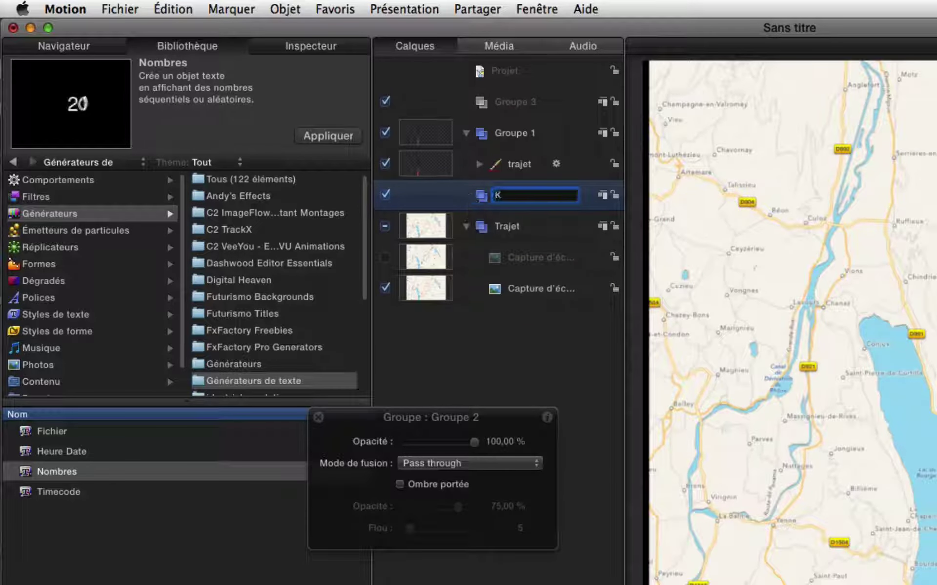
{"action": "type", "text": "M"}
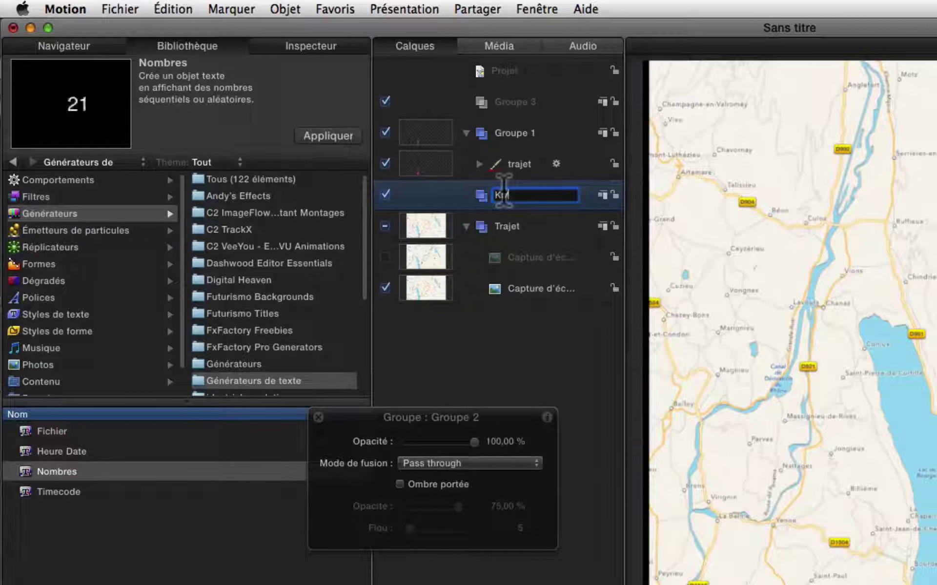
{"action": "left_click", "coordinate": [444, 189]}
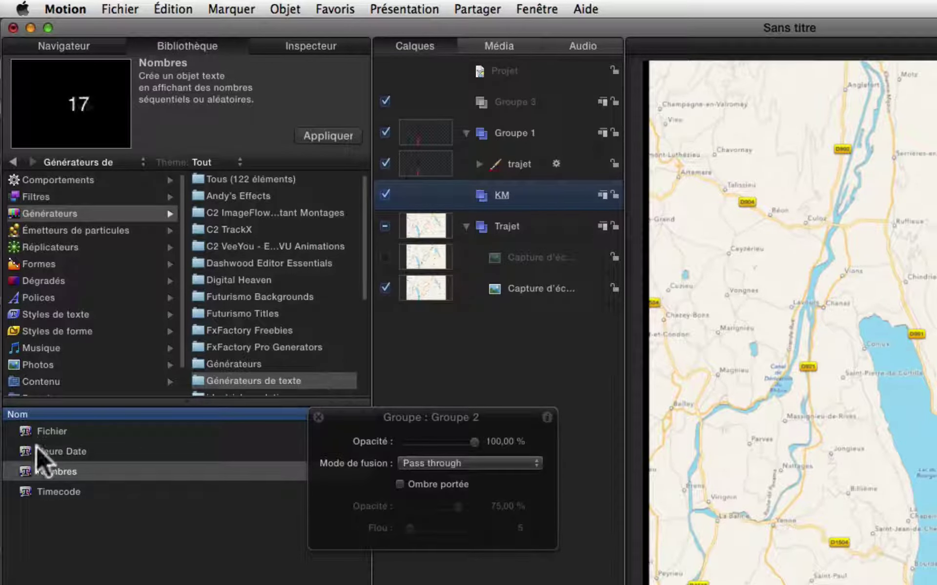
Add the Nombres generator to the project, place it beside Aix-les-Bains, and format it in dark red Candara at size 58.
{"action": "left_click_drag", "start_coordinate": [24, 472], "coordinate": [493, 207]}
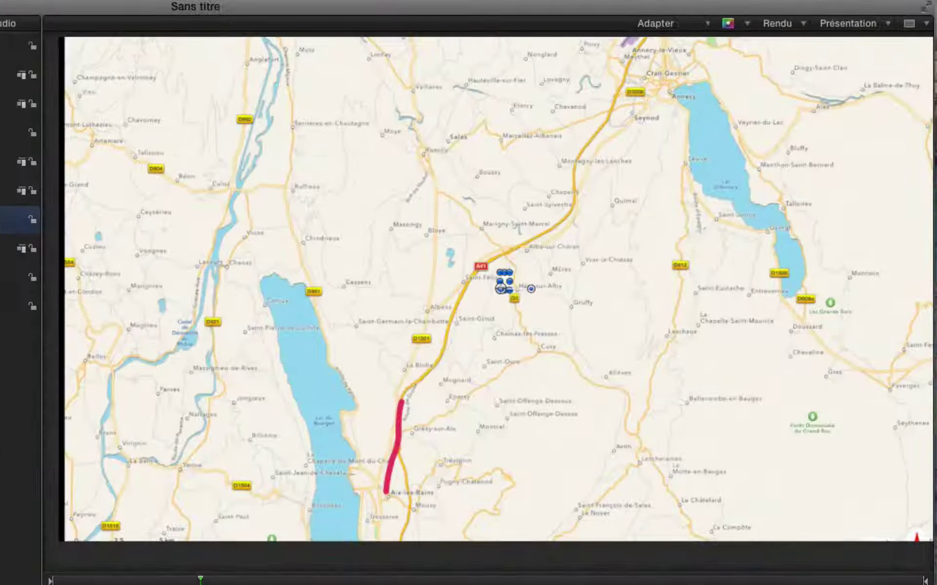
{"action": "left_click_drag", "start_coordinate": [500, 289], "coordinate": [397, 485]}
{"action": "key", "text": "space"}
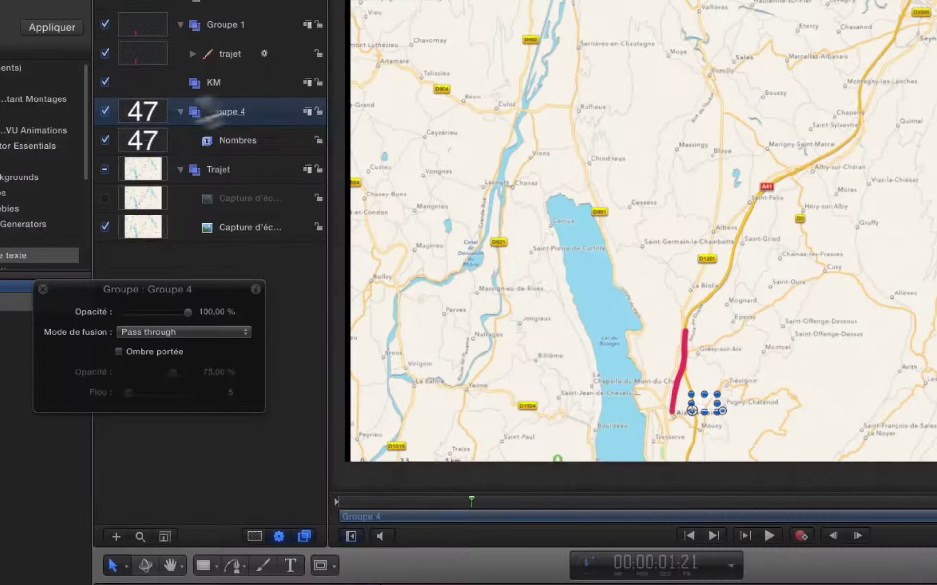
{"action": "left_click", "coordinate": [242, 135]}
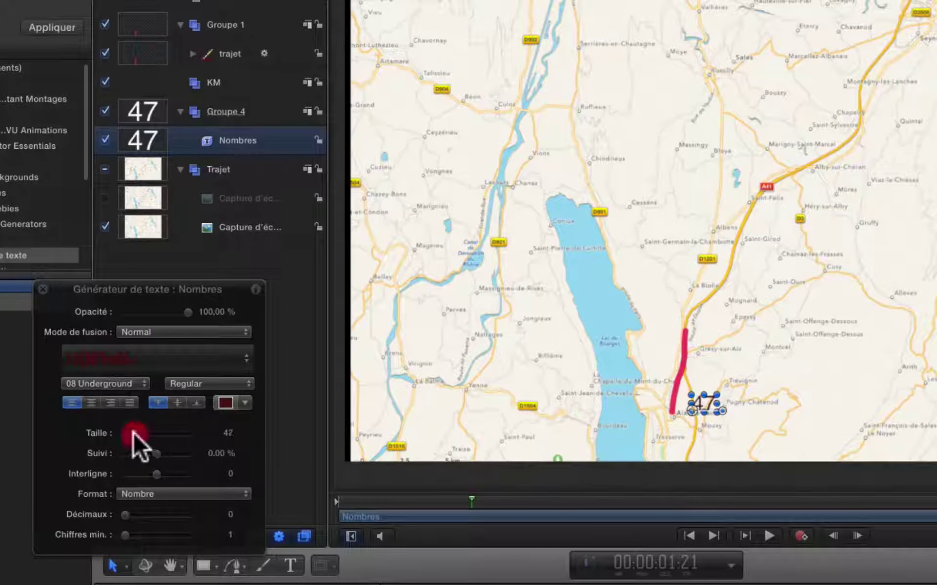
{"action": "left_click_drag", "start_coordinate": [132, 431], "coordinate": [135, 431]}
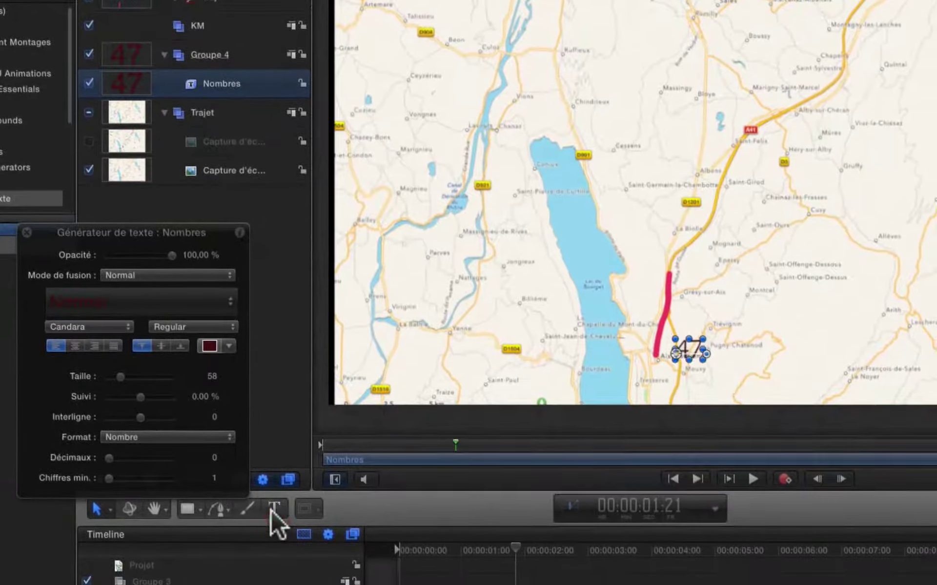
Add a dark red Candara text reading Km just after the number counter and align it with the number.
{"action": "left_click", "coordinate": [290, 566]}
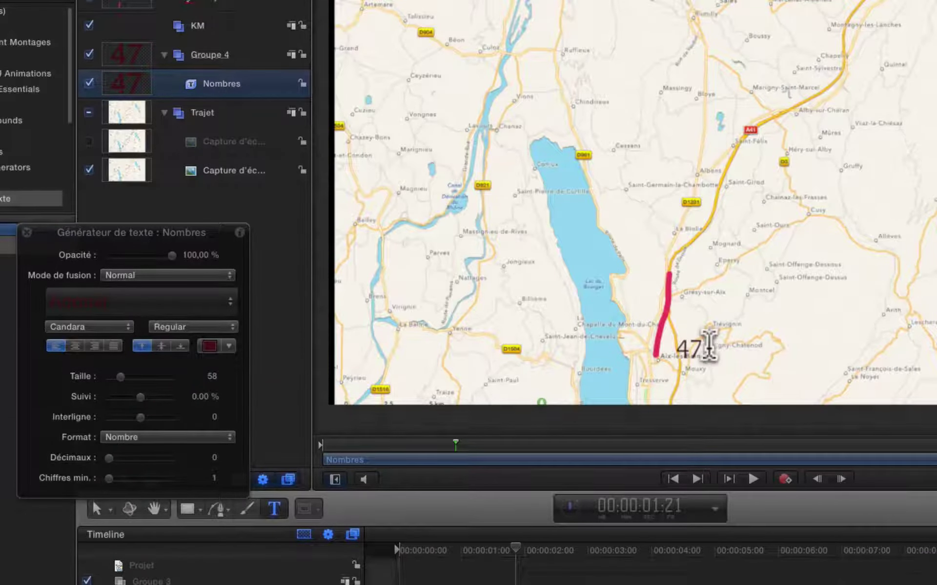
{"action": "left_click", "coordinate": [716, 348]}
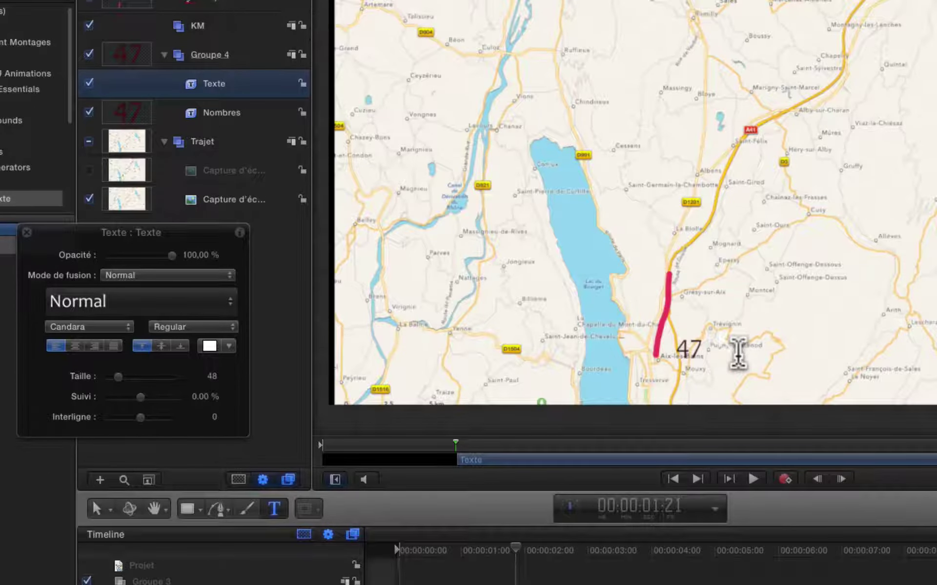
{"action": "left_click", "coordinate": [210, 346]}
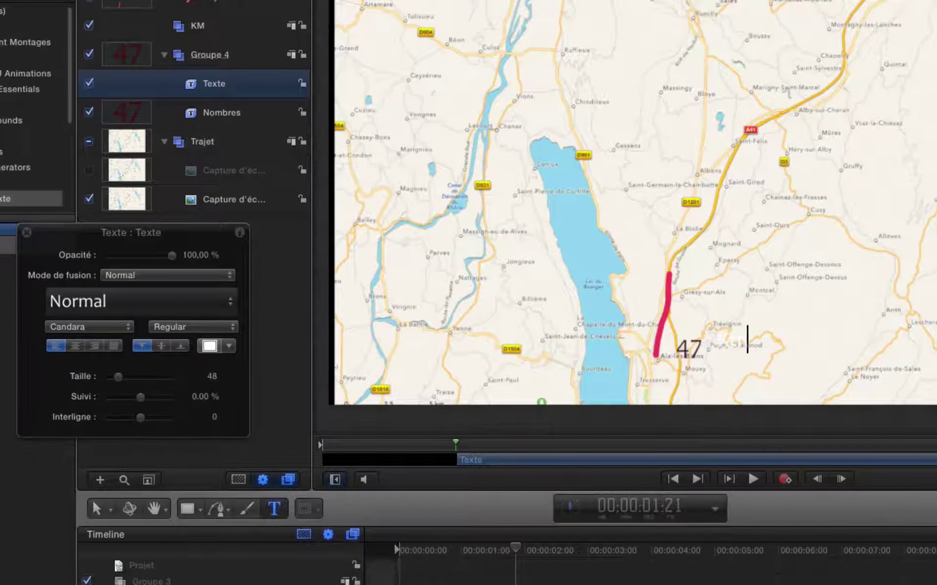
{"action": "type", "text": "Km"}
{"action": "key", "text": "Escape"}
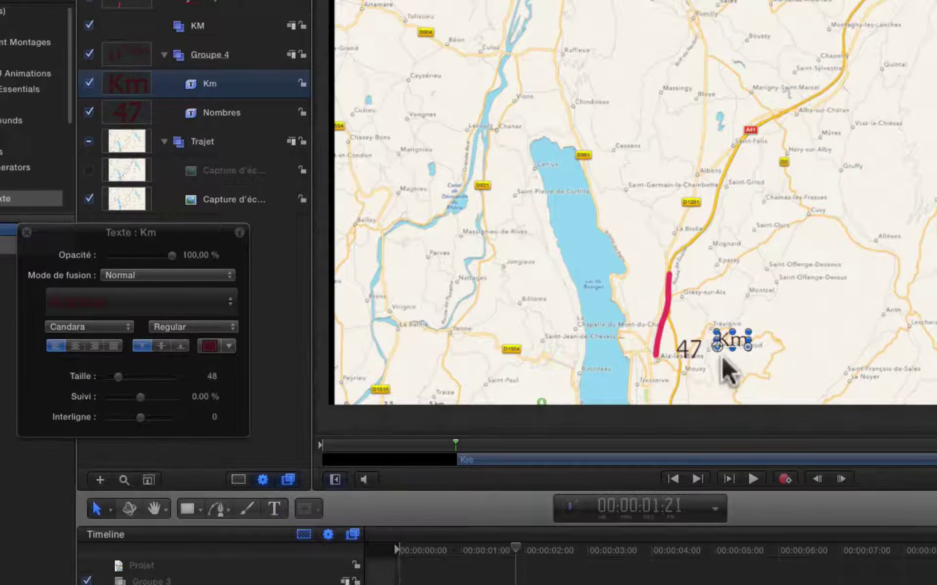
{"action": "left_click_drag", "start_coordinate": [716, 344], "coordinate": [709, 353]}
Extend the Km text back to the start of the timeline and play back the animation from the beginning.
{"action": "left_click_drag", "start_coordinate": [432, 549], "coordinate": [393, 553]}
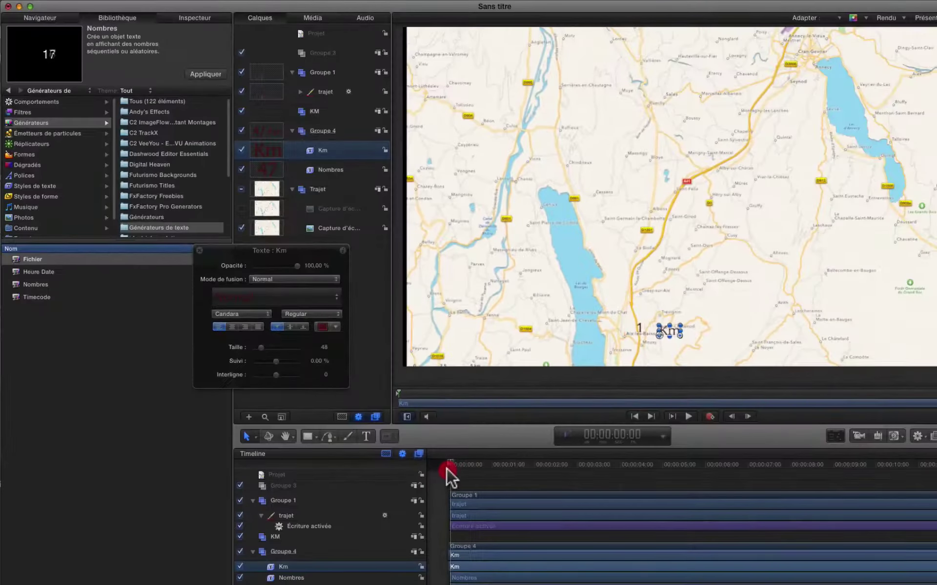
{"action": "key", "text": "space"}
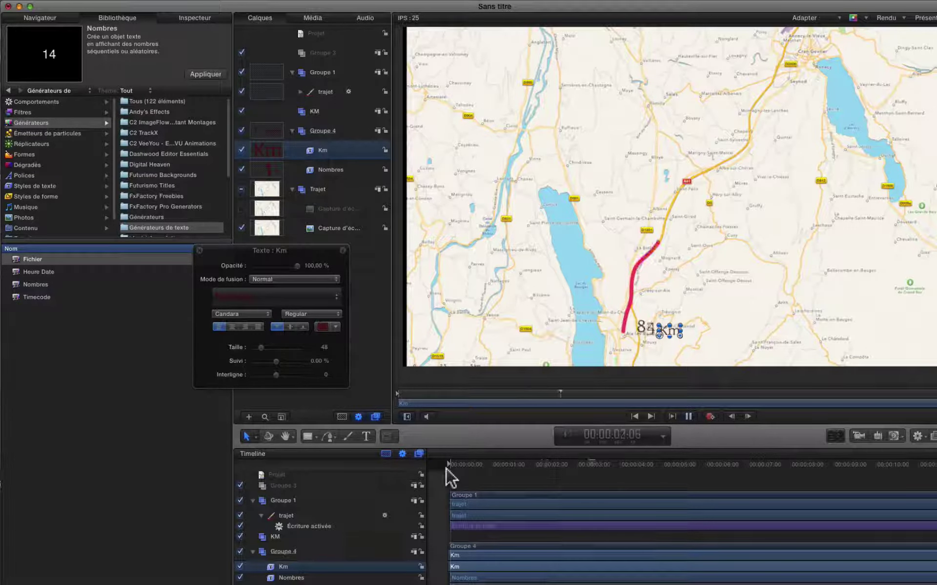
{"action": "key", "text": "space"}
Switch to Plans to check the distance of the route from Aix-les-Bains to Annecy.
{"action": "key", "text": "super+Tab"}
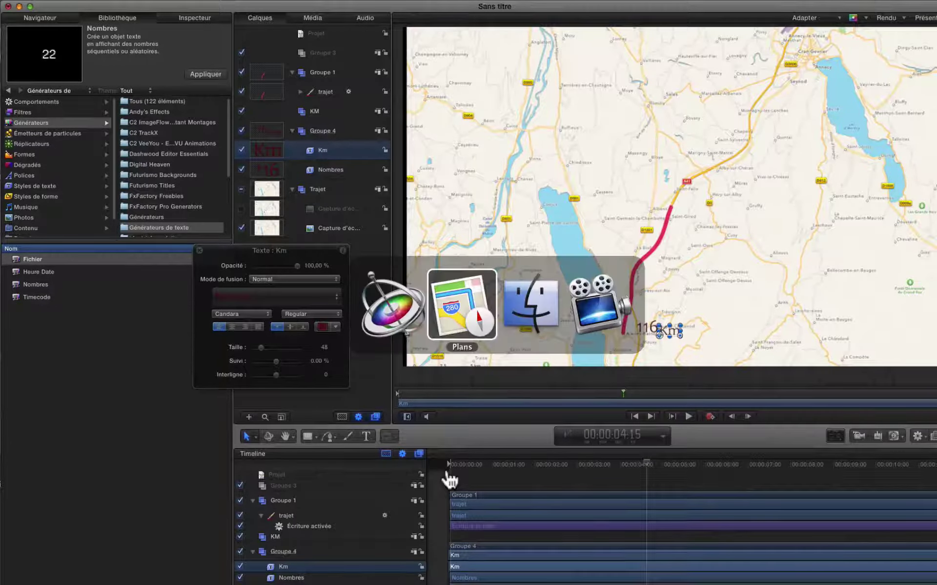
{"action": "key", "text": "super+Tab"}
{"action": "key", "text": "super+Tab"}
{"action": "key", "text": "super+shift+Tab"}
{"action": "key", "text": "super+shift+Tab"}
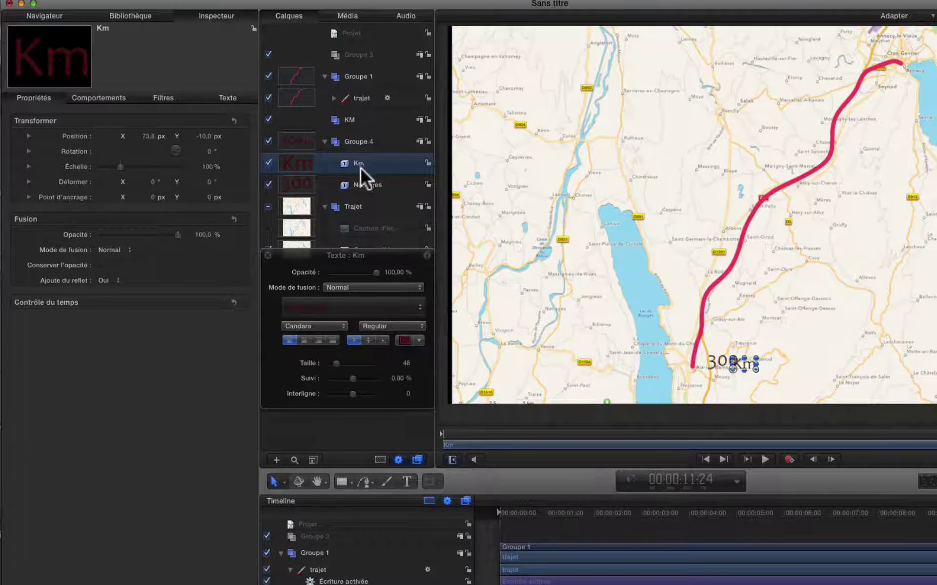
Set the Fin value of the Nombres generator to 34,8.
{"action": "left_click", "coordinate": [365, 182]}
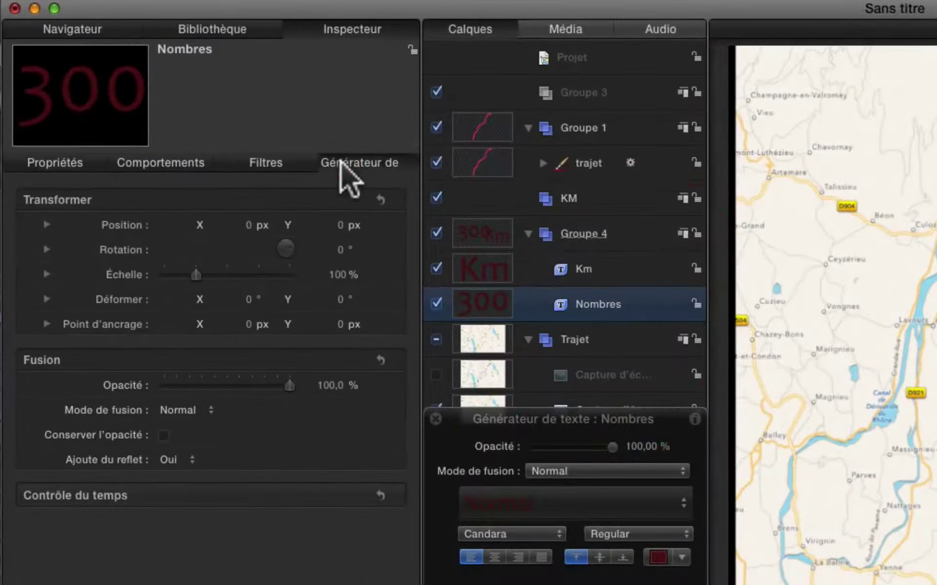
{"action": "left_click", "coordinate": [340, 162]}
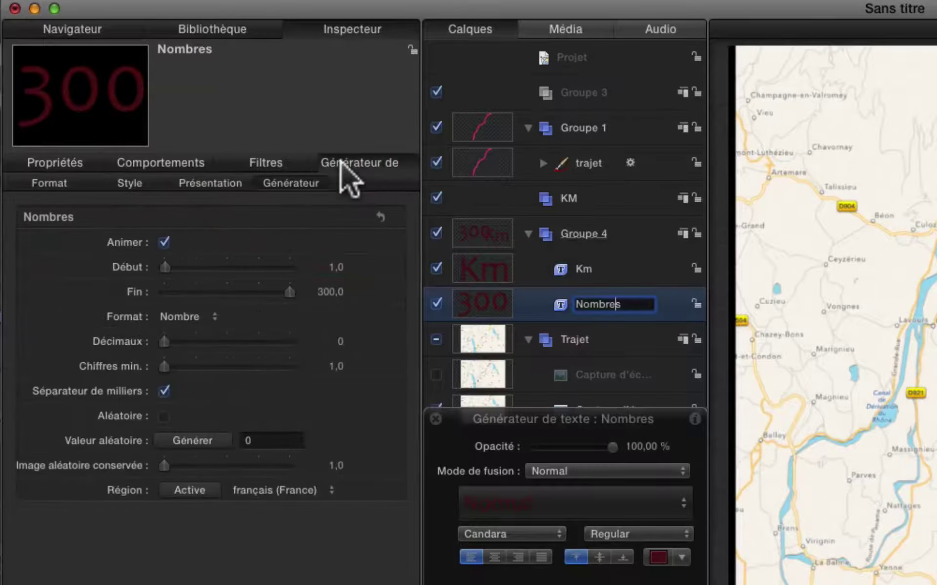
{"action": "left_click", "coordinate": [323, 292]}
{"action": "left_click", "coordinate": [323, 292]}
{"action": "type", "text": "34,8"}
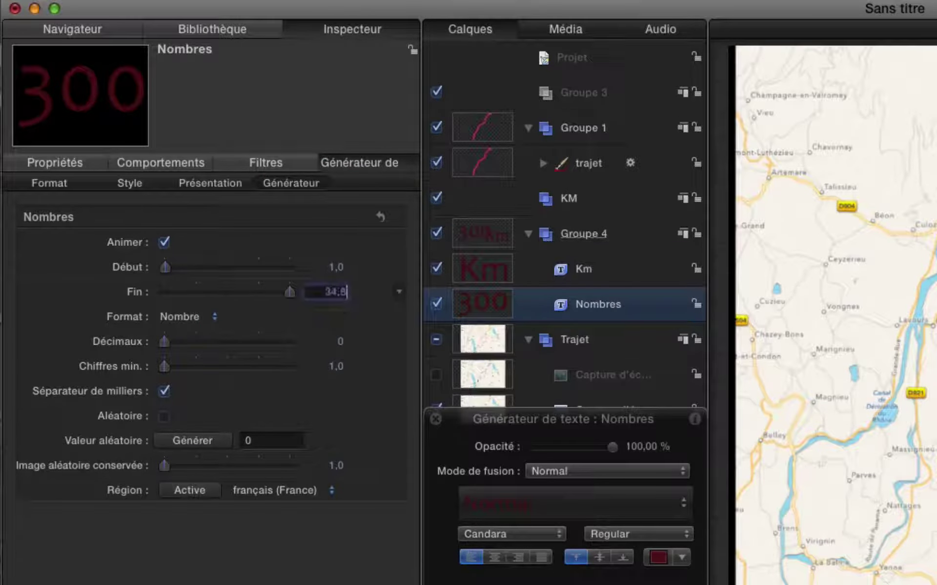
{"action": "key", "text": "Return"}
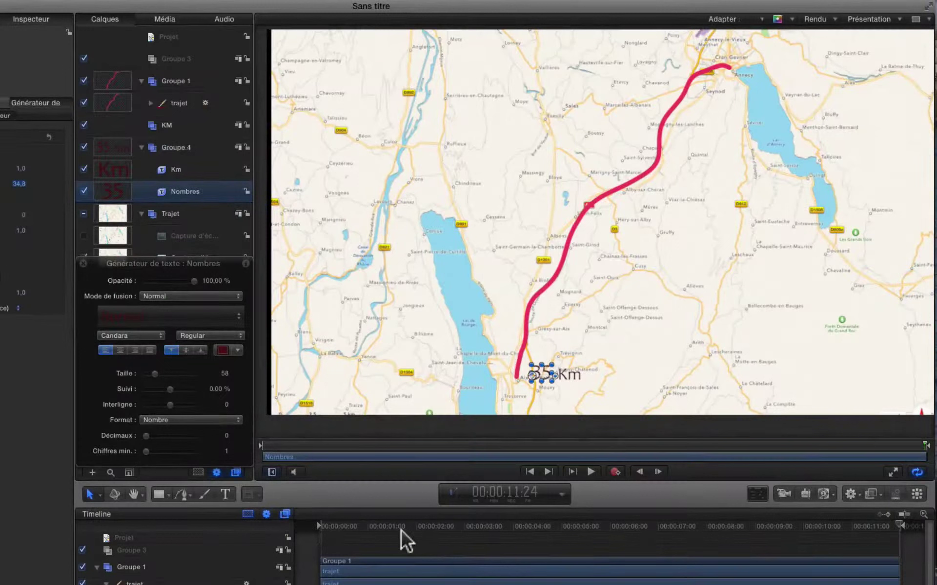
Play back the counter and route from the start with the counter deselected, and scrub to the end of the project.
{"action": "left_click", "coordinate": [315, 532]}
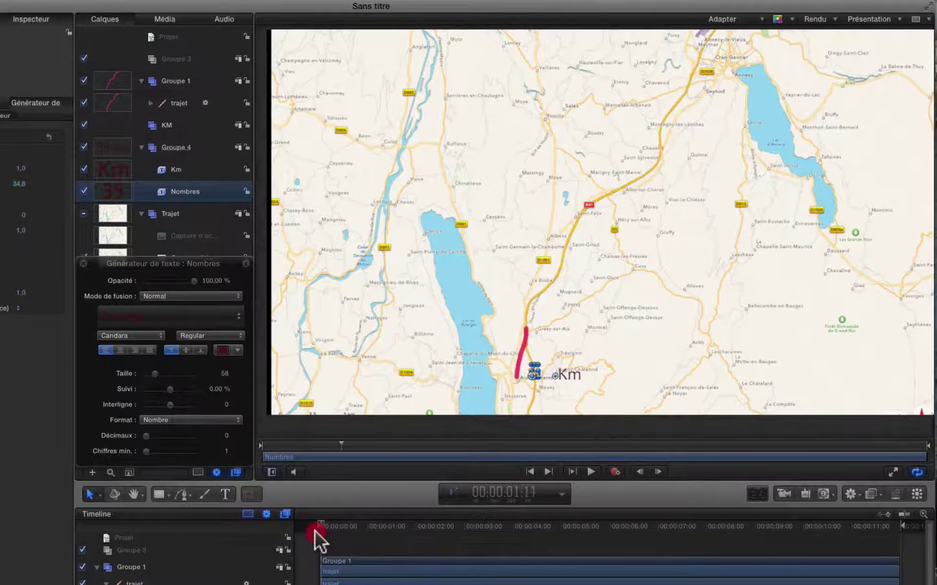
{"action": "key", "text": "space"}
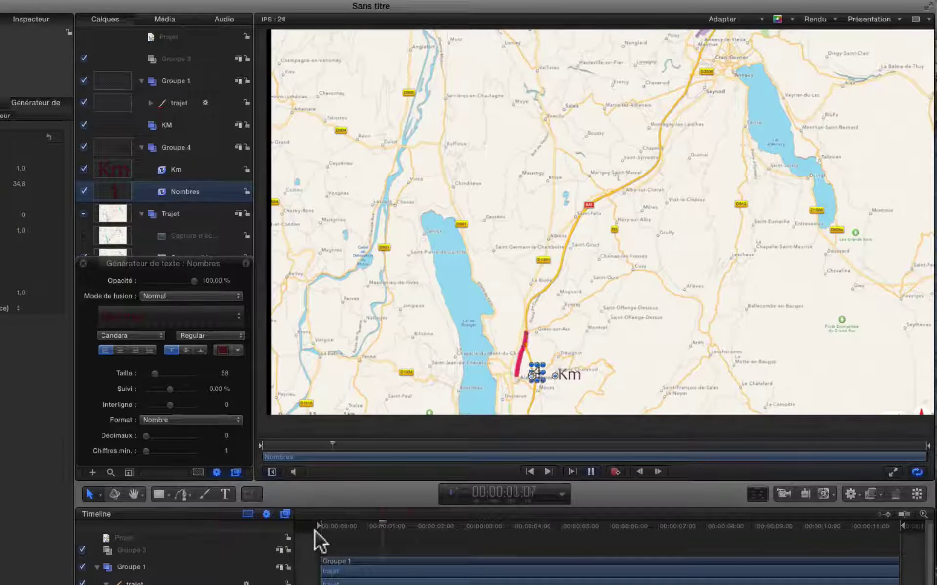
{"action": "left_click", "coordinate": [181, 36]}
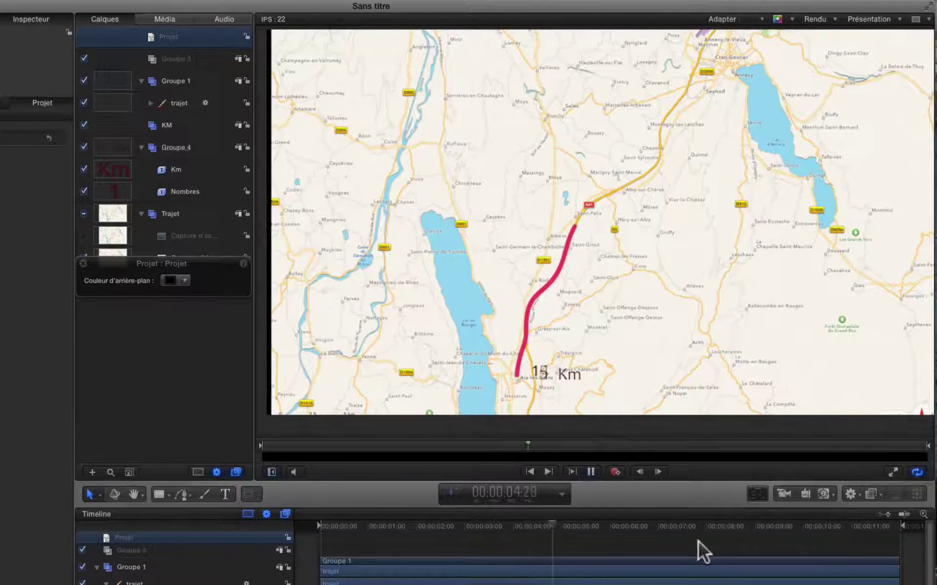
{"action": "left_click_drag", "start_coordinate": [564, 521], "coordinate": [901, 525]}
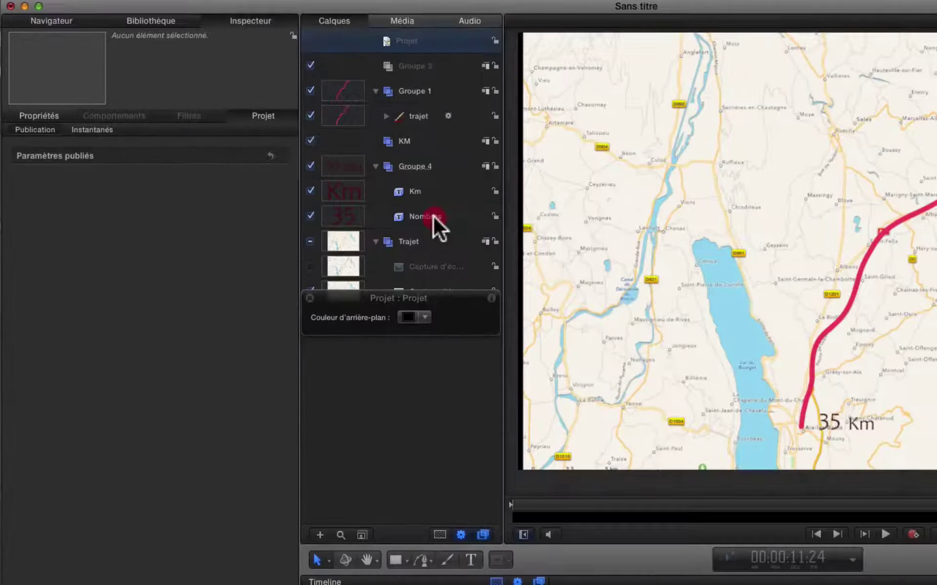
Set both Décimaux and Chiffres min. of the Nombres generator to 2.
{"action": "left_click", "coordinate": [193, 191]}
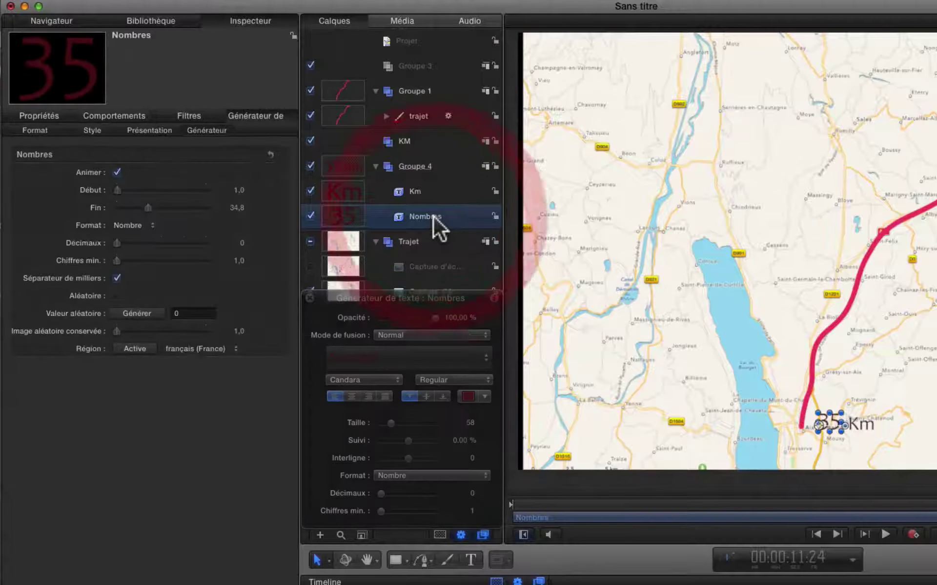
{"action": "key", "text": "Left"}
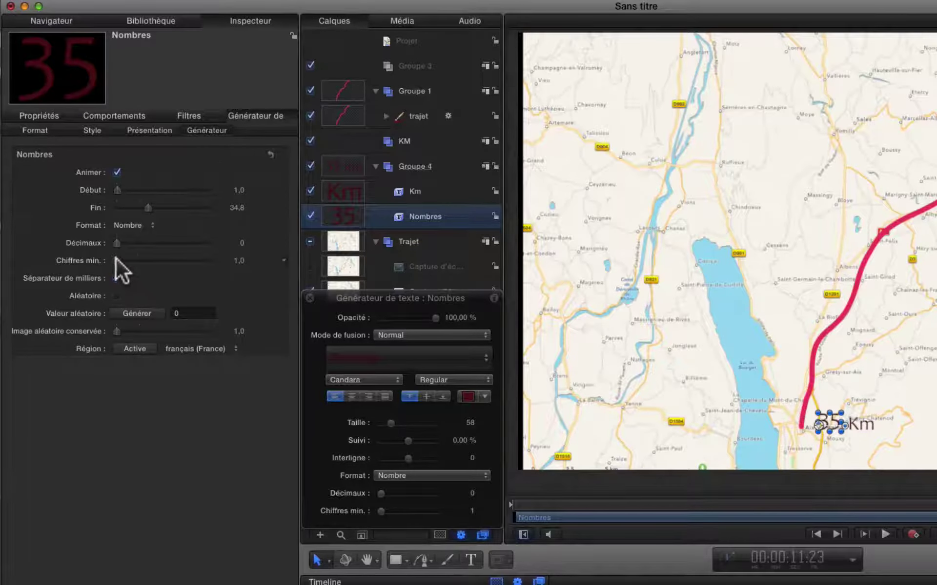
{"action": "left_click_drag", "start_coordinate": [115, 258], "coordinate": [136, 241]}
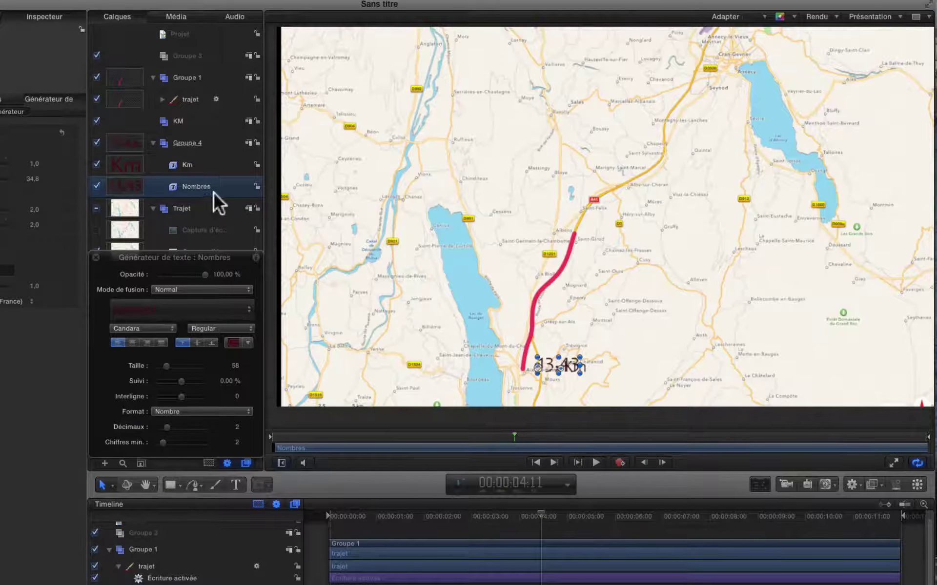
Move the Km text farther from the number to make room for the decimals, and scrub the timeline to check the spacing.
{"action": "left_click", "coordinate": [206, 160]}
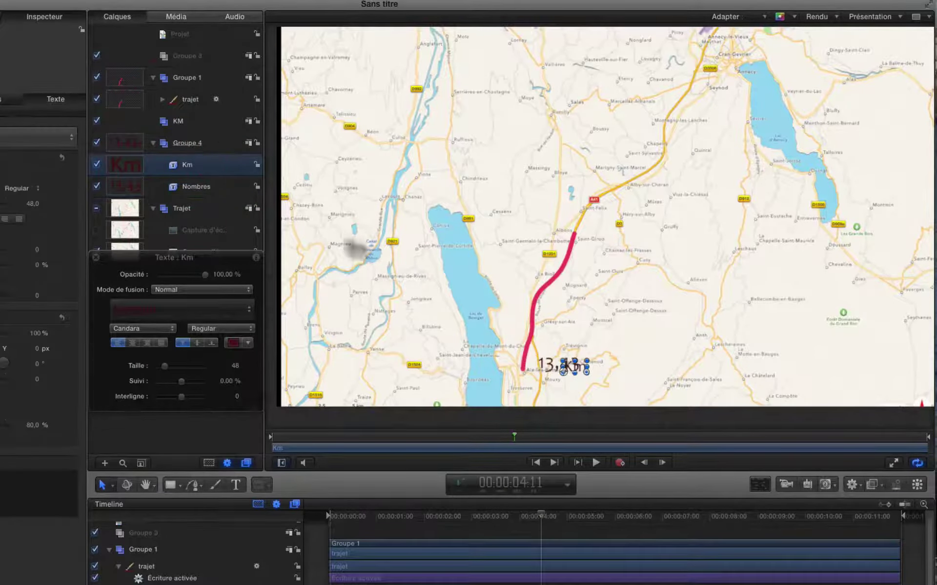
{"action": "left_click_drag", "start_coordinate": [561, 376], "coordinate": [584, 374]}
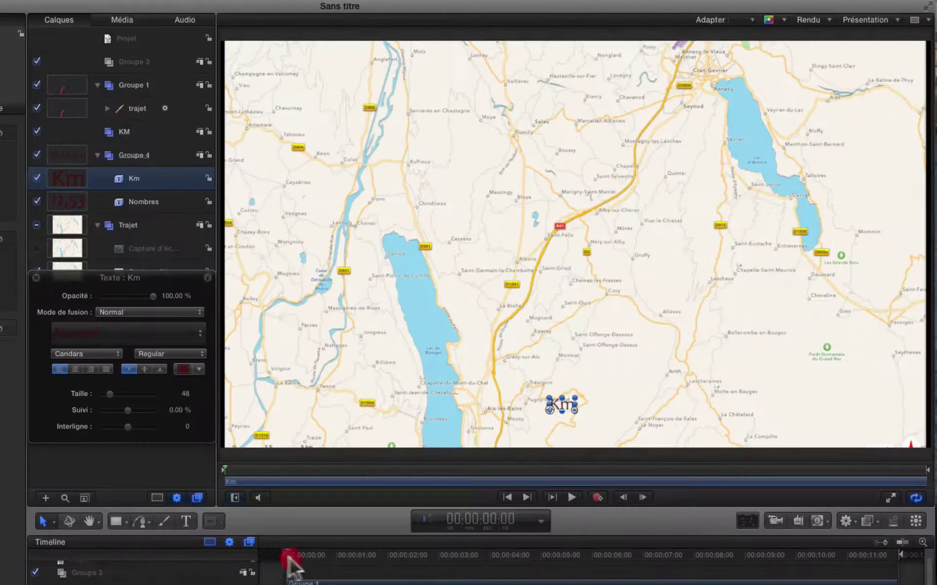
{"action": "left_click_drag", "start_coordinate": [289, 561], "coordinate": [714, 562]}
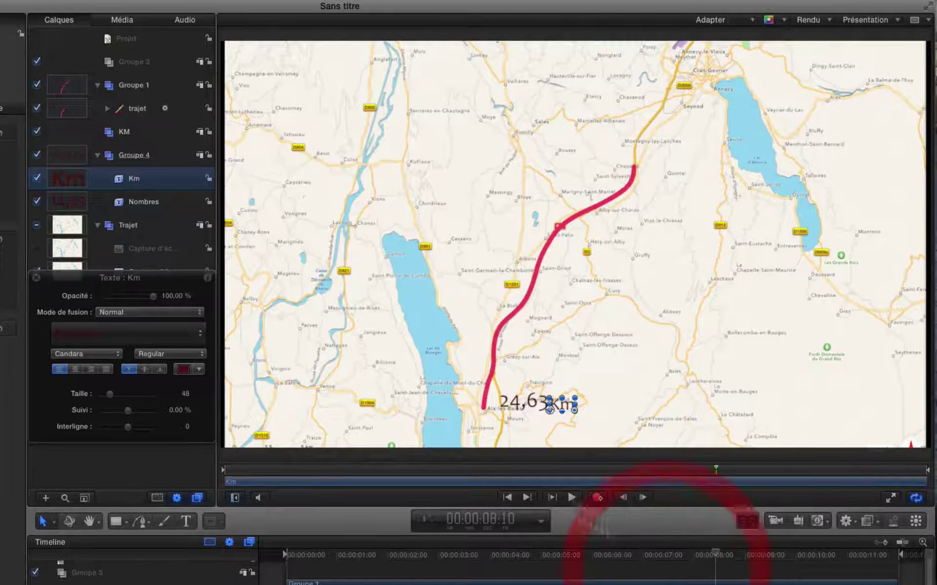
Select Groupe 4, which holds the Km text and the number counter.
{"action": "left_click", "coordinate": [145, 153]}
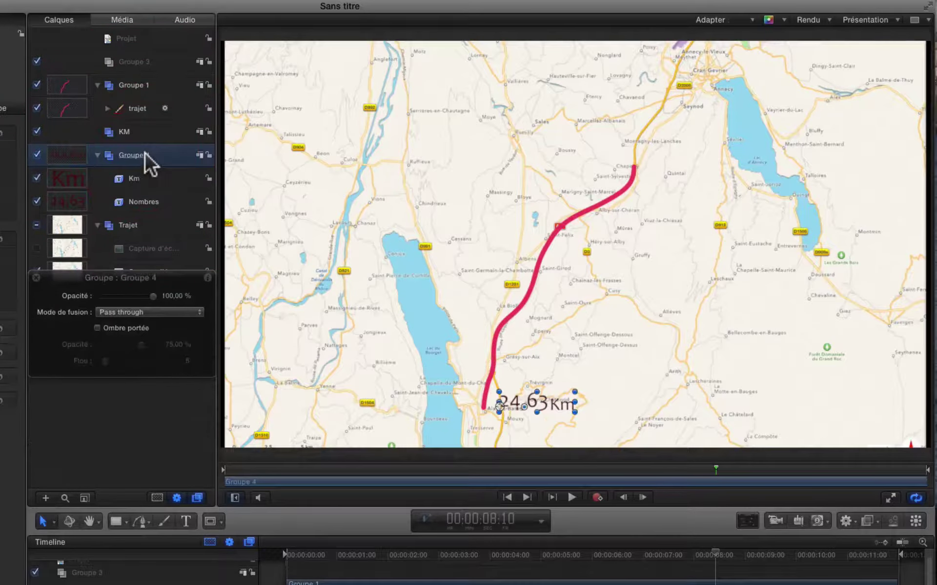